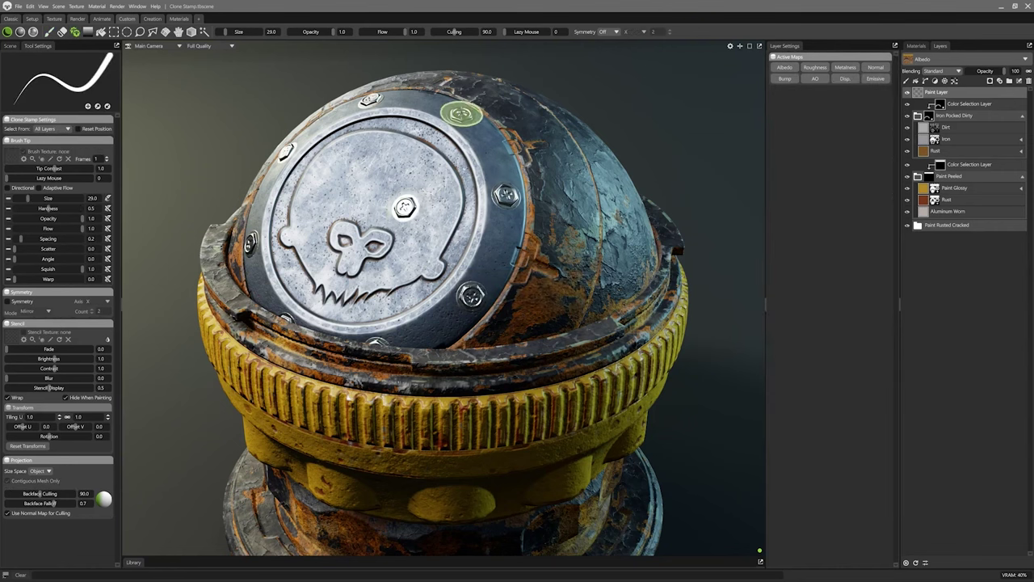
Step: Clone rust onto the skull plate's lower right and paint two hair flow direction strokes
{"action": "mouse_move", "coordinate": [488, 234]}
{"action": "left_mouse_down"}
{"action": "mouse_move", "coordinate": [459, 273]}
{"action": "mouse_move", "coordinate": [412, 305]}
{"action": "left_mouse_up"}
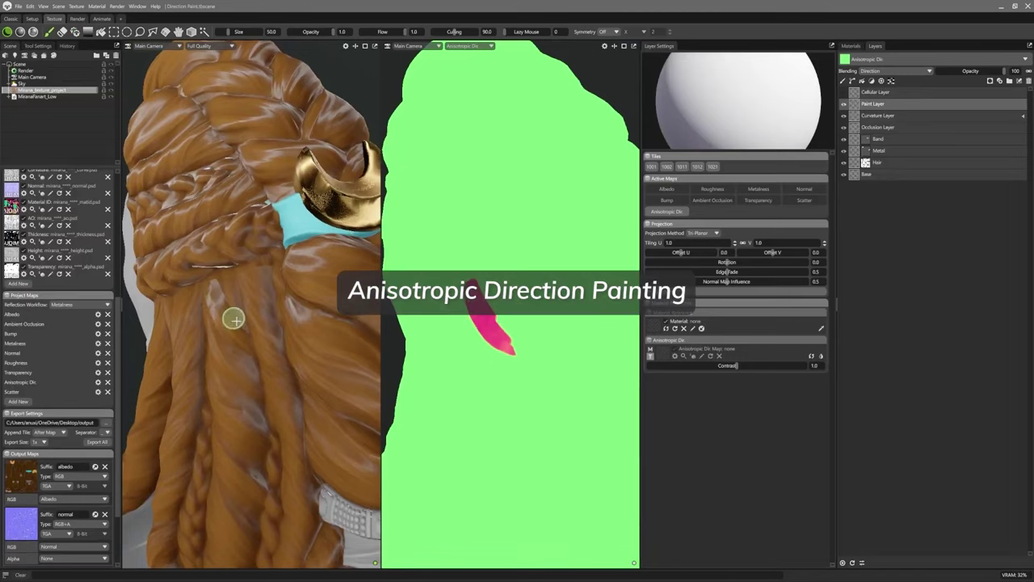
{"action": "left_click_drag", "start_coordinate": [231, 316], "coordinate": [227, 348]}
{"action": "mouse_move", "coordinate": [261, 247]}
{"action": "left_mouse_down"}
{"action": "mouse_move", "coordinate": [265, 305]}
{"action": "mouse_move", "coordinate": [231, 231]}
{"action": "mouse_move", "coordinate": [319, 345]}
{"action": "left_mouse_up"}
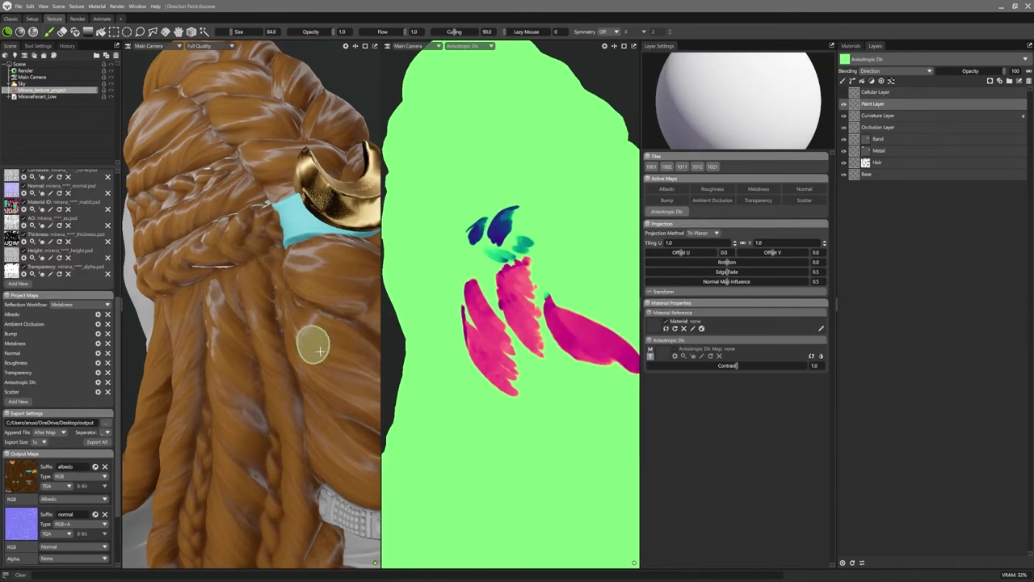
Step: Extend the lower-right hair stroke, swing the kitchen sun, and raise texture tiling for a denser checker
{"action": "left_click_drag", "start_coordinate": [338, 425], "coordinate": [355, 440]}
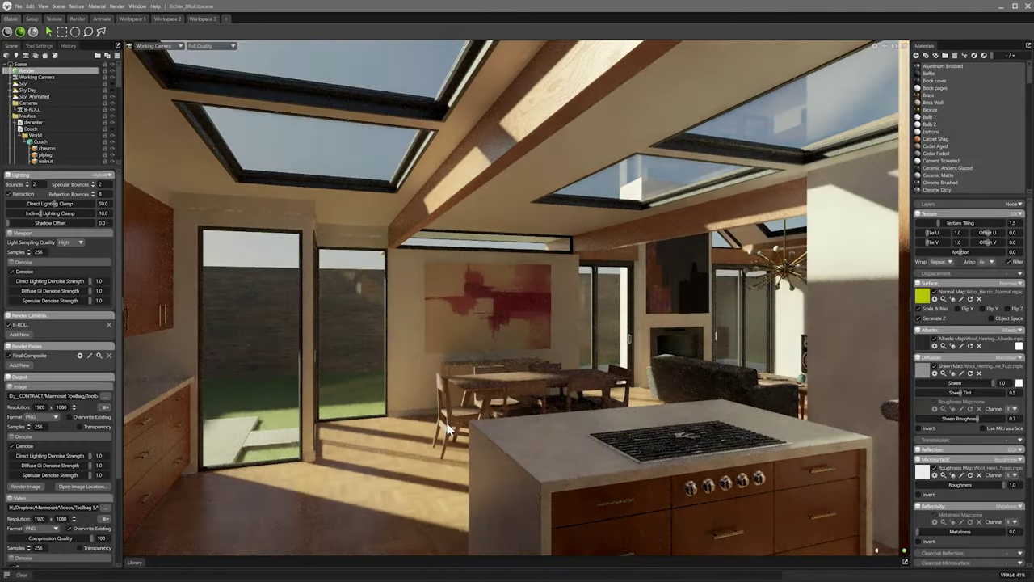
{"action": "right_click_drag", "start_coordinate": [448, 428], "coordinate": [413, 422], "text": "shift"}
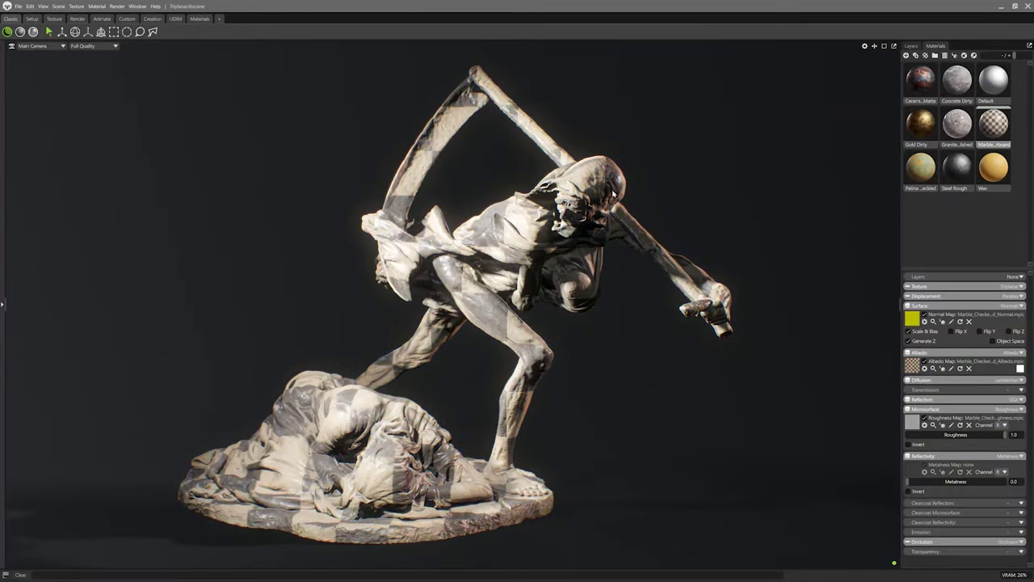
{"action": "left_click_drag", "start_coordinate": [933, 297], "coordinate": [948, 299]}
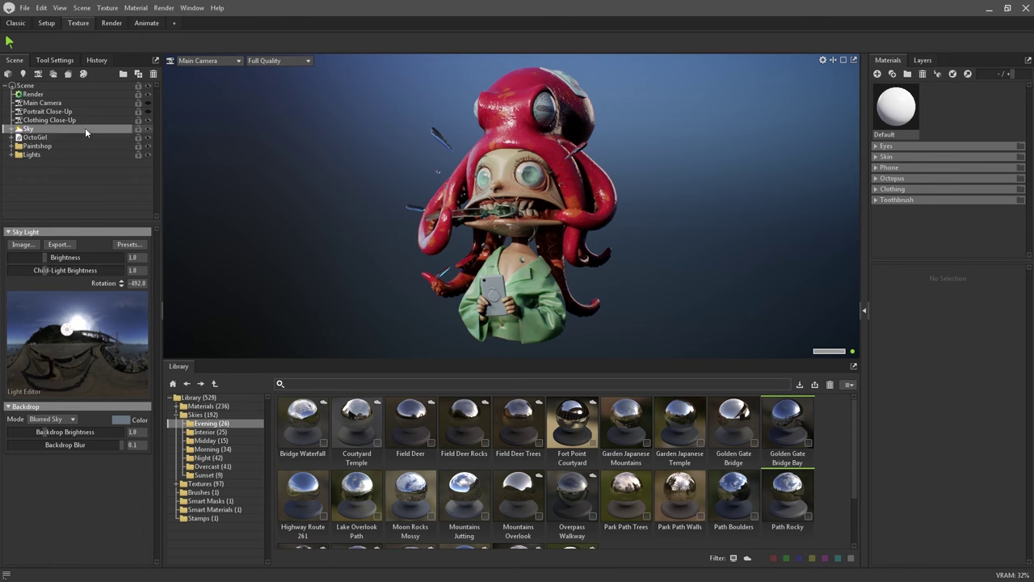
Step: Add a sky, view through the Clothing Close-Up camera, and apply the Midday Fjord Rocky sky
{"action": "left_click", "coordinate": [81, 7]}
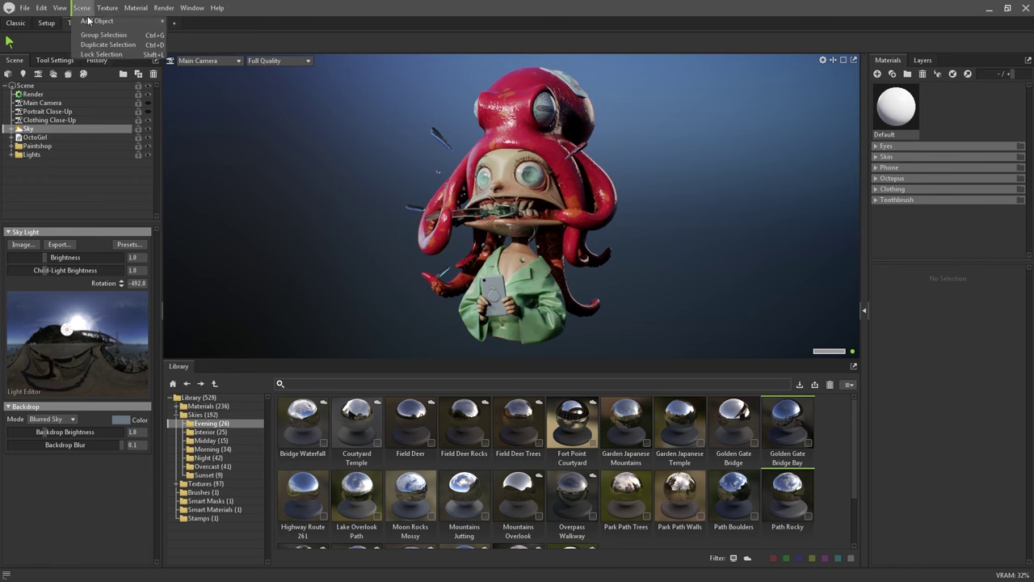
{"action": "mouse_move", "coordinate": [139, 26]}
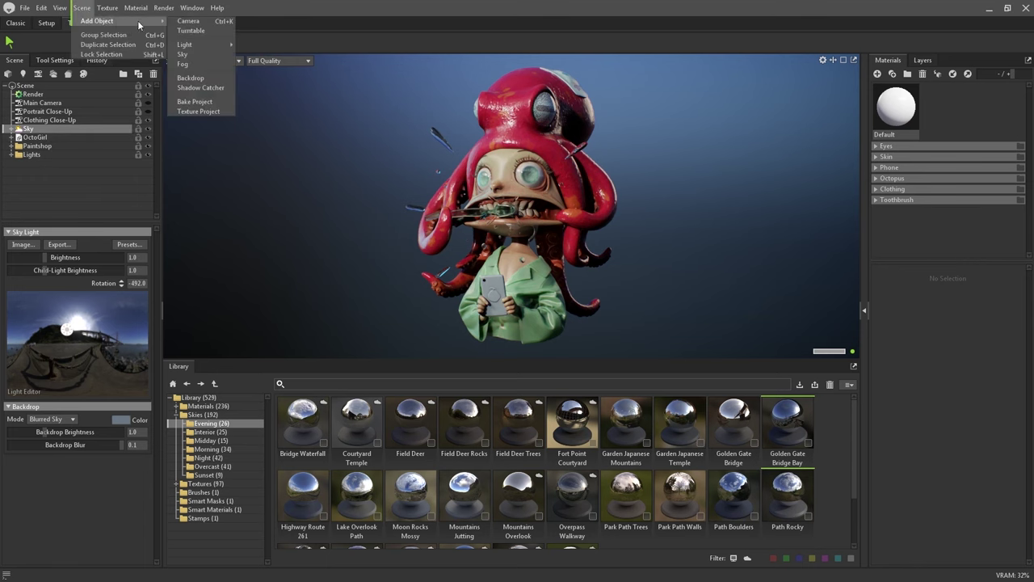
{"action": "left_click", "coordinate": [183, 54]}
{"action": "left_click", "coordinate": [190, 61]}
{"action": "mouse_move", "coordinate": [216, 72]}
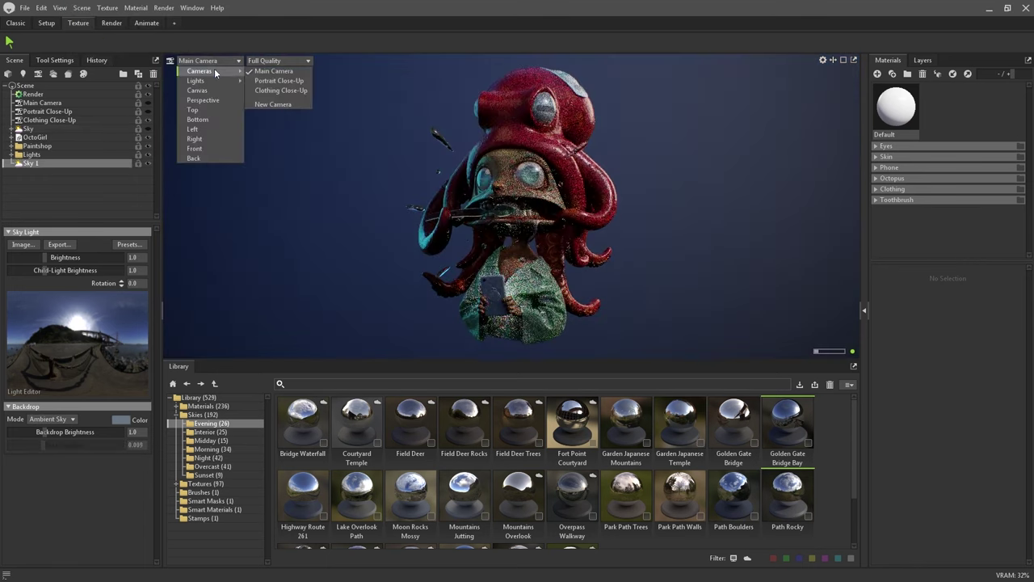
{"action": "left_click", "coordinate": [260, 90]}
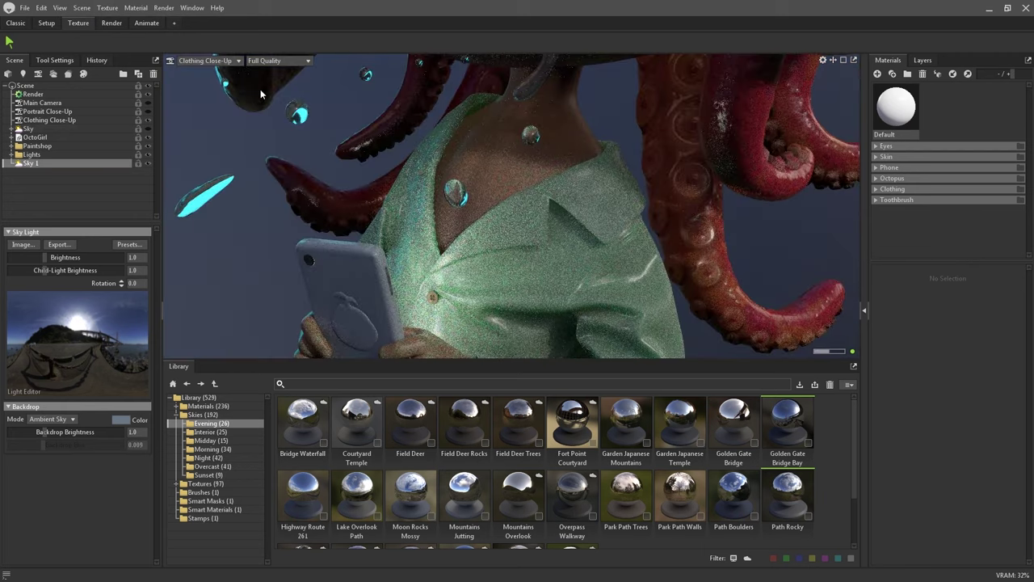
{"action": "left_click", "coordinate": [210, 440]}
{"action": "left_click", "coordinate": [411, 420]}
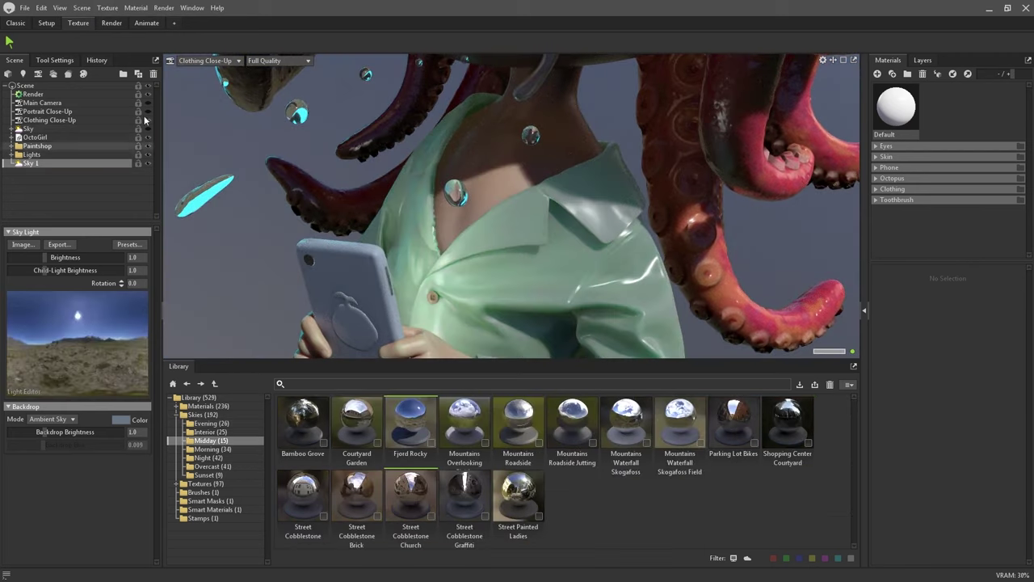
Step: Add a second sky and switch the view to the Portrait Close-Up camera
{"action": "left_click", "coordinate": [82, 7]}
{"action": "mouse_move", "coordinate": [136, 22]}
{"action": "left_click", "coordinate": [181, 55]}
{"action": "left_click", "coordinate": [204, 60]}
{"action": "mouse_move", "coordinate": [202, 69]}
{"action": "left_click", "coordinate": [254, 77]}
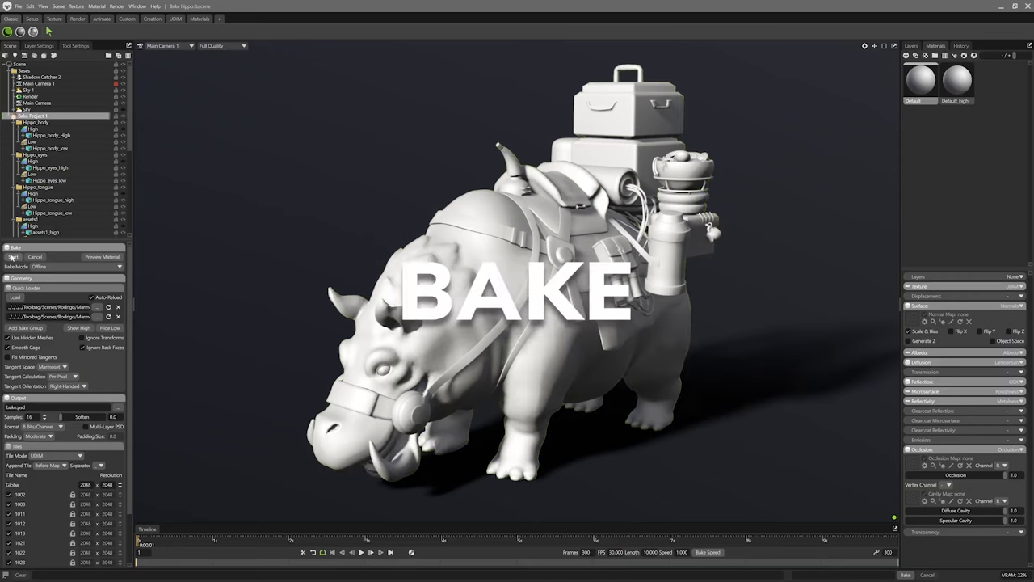
Step: Preview the hippo's baked material, show the low mesh's offset cage, and raise search distance for deeper AO
{"action": "left_click", "coordinate": [90, 257]}
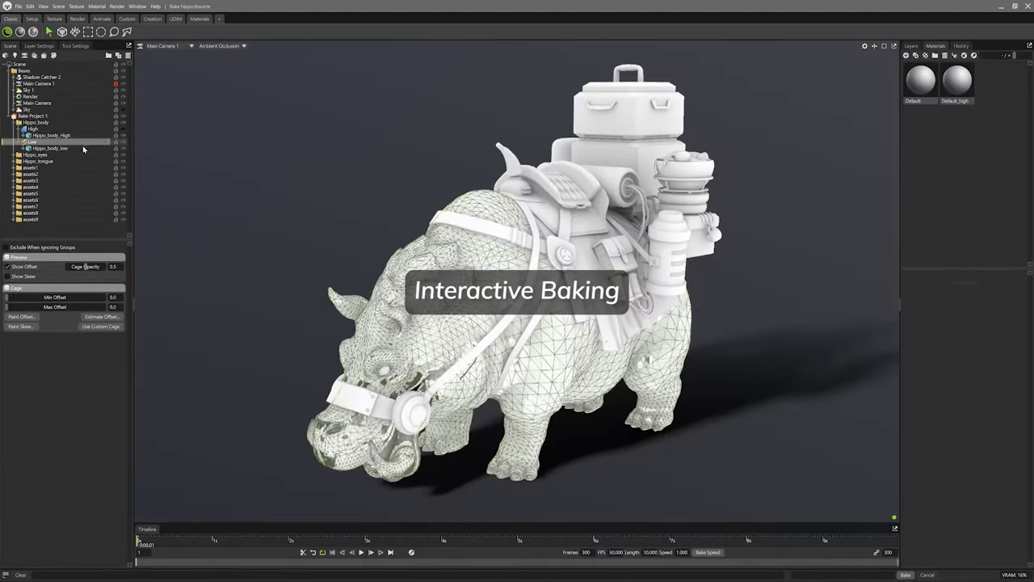
{"action": "left_click", "coordinate": [25, 268]}
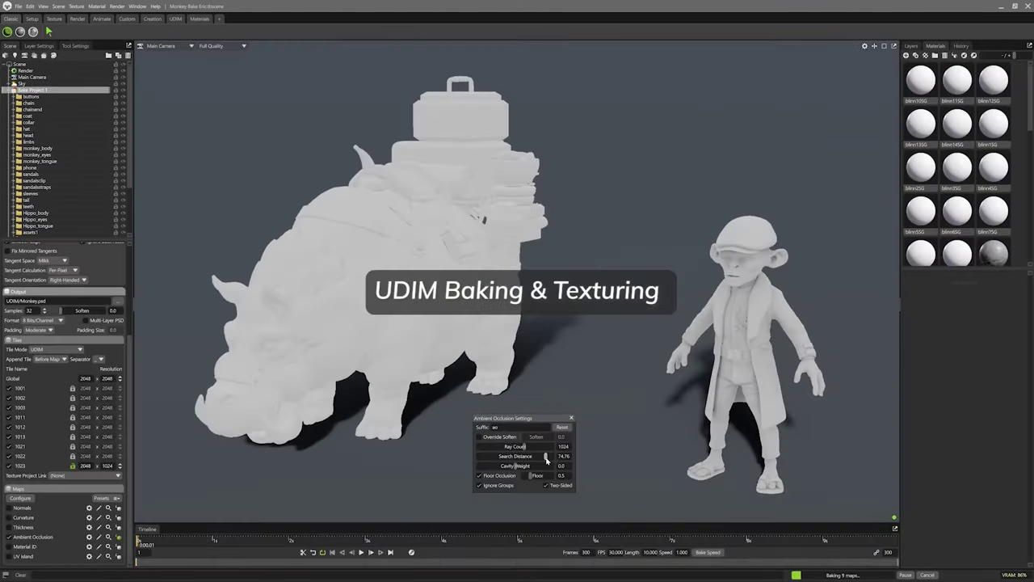
{"action": "left_click_drag", "start_coordinate": [536, 458], "coordinate": [546, 459]}
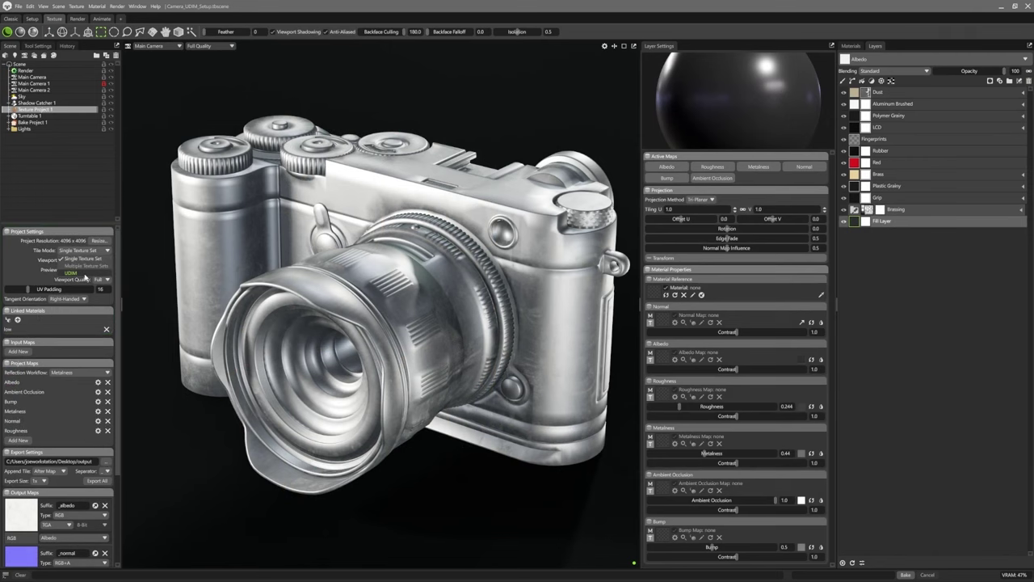
Step: Set Tile Mode to UDIM and load bake_1001_normal as the Normal input map
{"action": "left_click", "coordinate": [85, 276]}
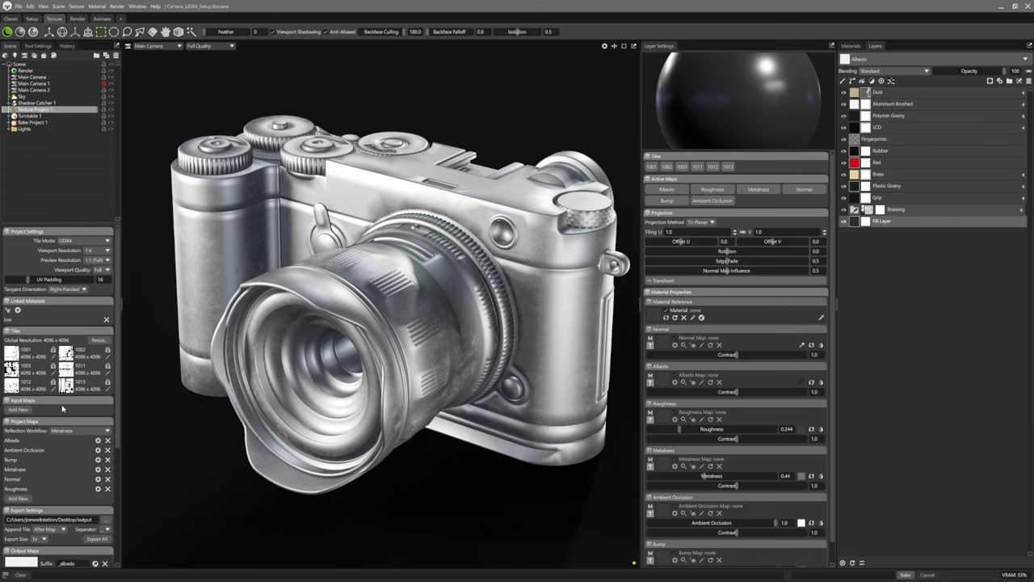
{"action": "left_click", "coordinate": [18, 410]}
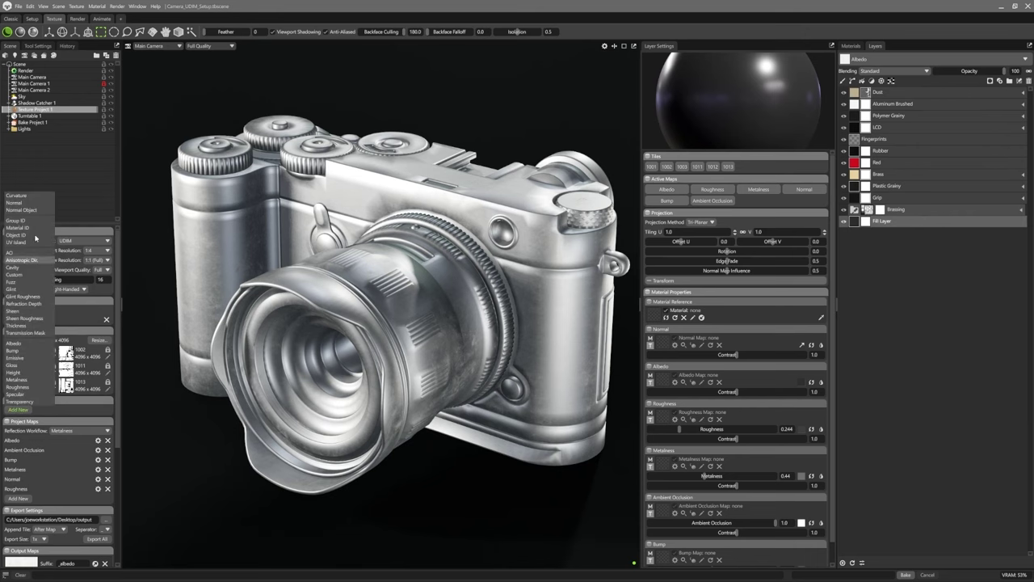
{"action": "left_click", "coordinate": [47, 207]}
{"action": "left_click", "coordinate": [18, 416]}
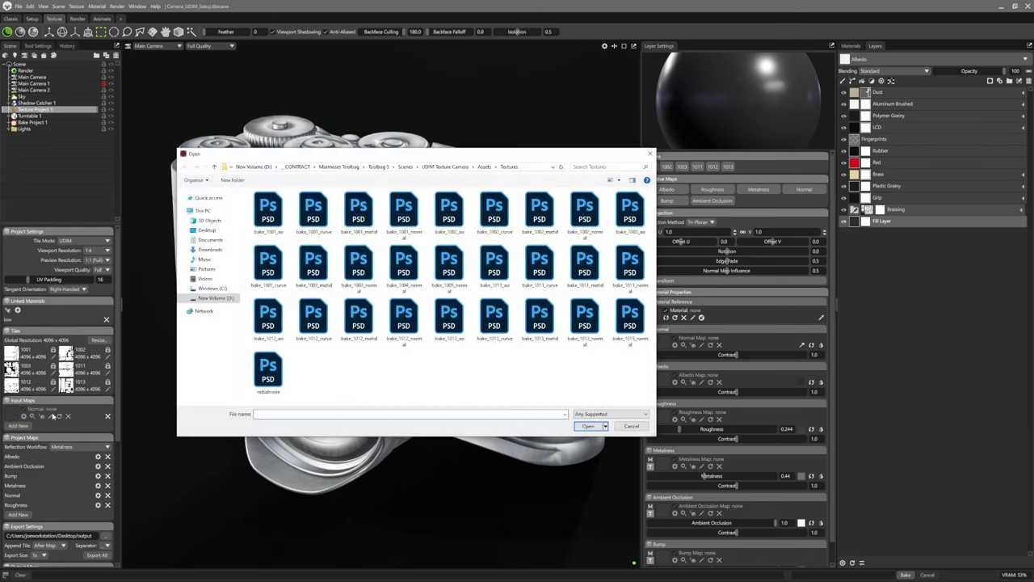
{"action": "double_click", "coordinate": [403, 212]}
Step: Add AO, Curvature and Material ID input maps, loading each baked map file
{"action": "left_click", "coordinate": [12, 426]}
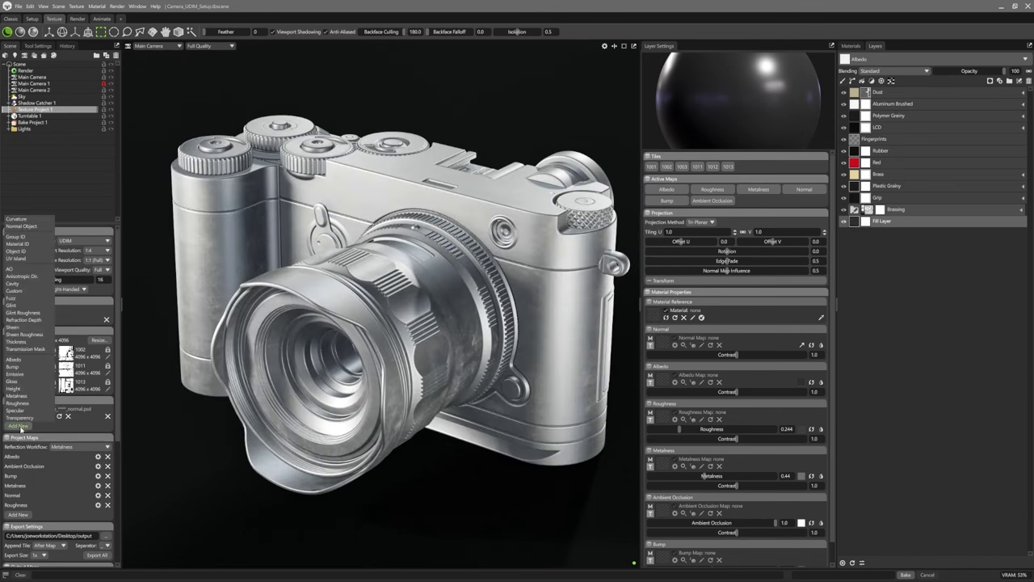
{"action": "left_click", "coordinate": [15, 270]}
{"action": "key", "text": "Return"}
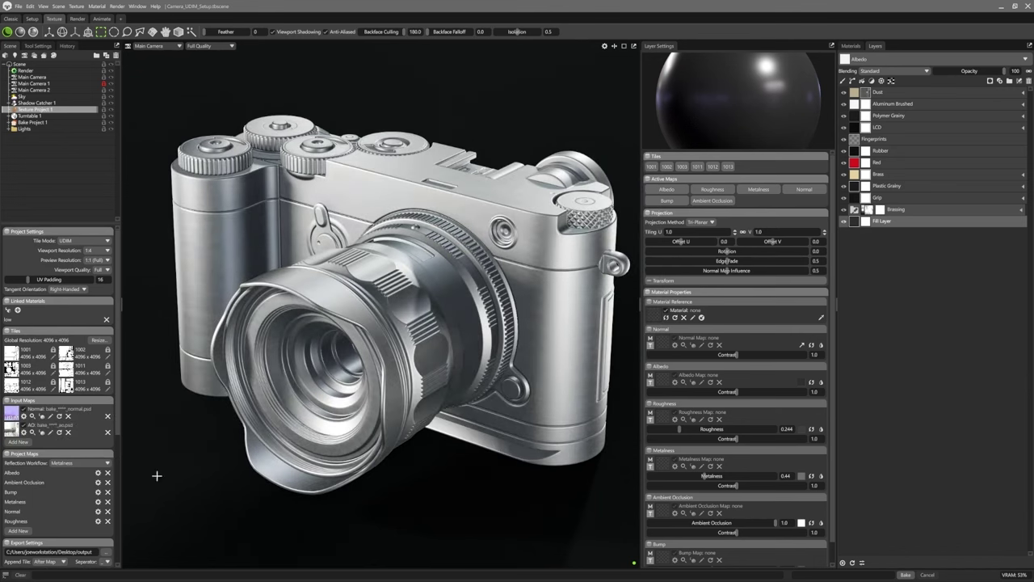
{"action": "left_click", "coordinate": [12, 442]}
{"action": "left_click", "coordinate": [16, 244]}
{"action": "left_click", "coordinate": [589, 426]}
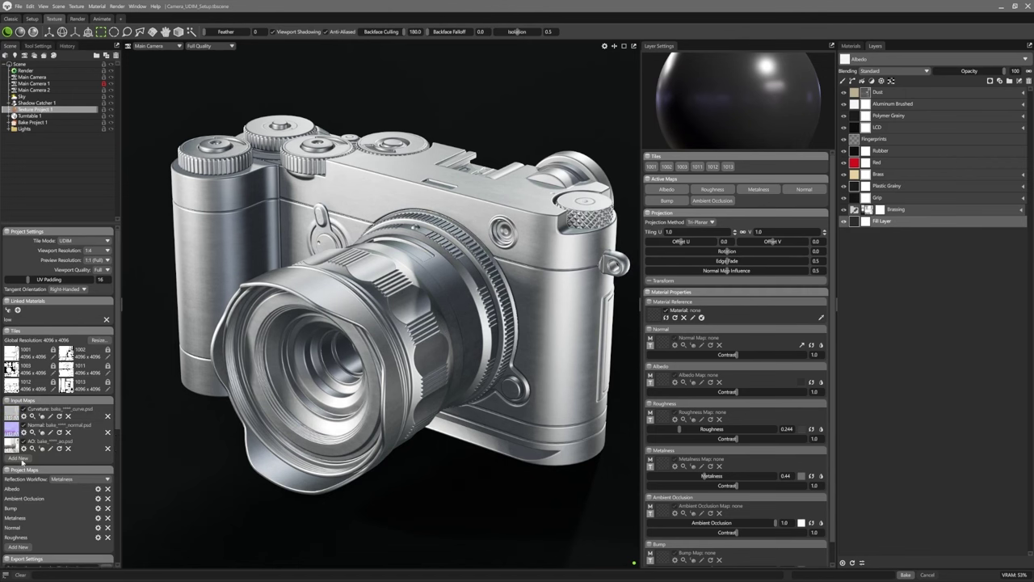
{"action": "left_click", "coordinate": [17, 459]}
{"action": "left_click", "coordinate": [20, 347]}
{"action": "left_click", "coordinate": [358, 211]}
{"action": "left_click", "coordinate": [588, 426]}
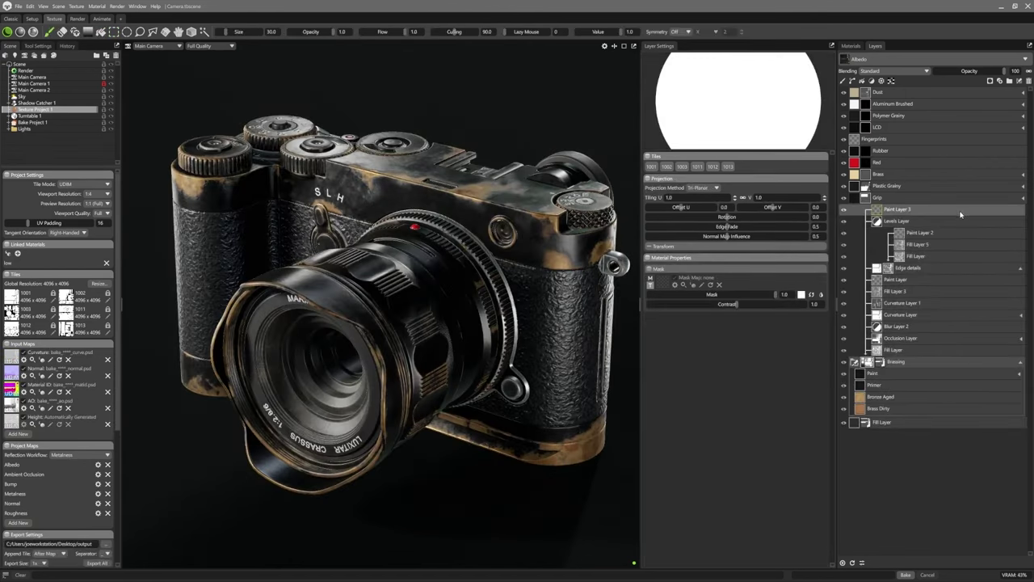
Step: Split the viewport, show the Albedo channel on the lower Canvas view, and set brush size 42
{"action": "left_click", "coordinate": [596, 61]}
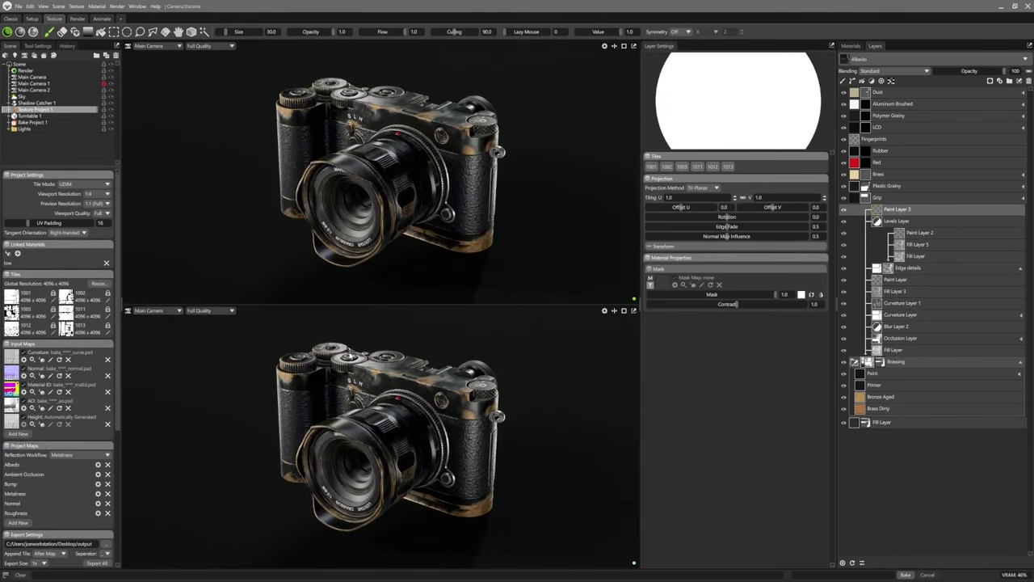
{"action": "left_click", "coordinate": [145, 310]}
{"action": "left_click", "coordinate": [153, 356]}
{"action": "left_click", "coordinate": [198, 310]}
{"action": "left_click", "coordinate": [217, 333]}
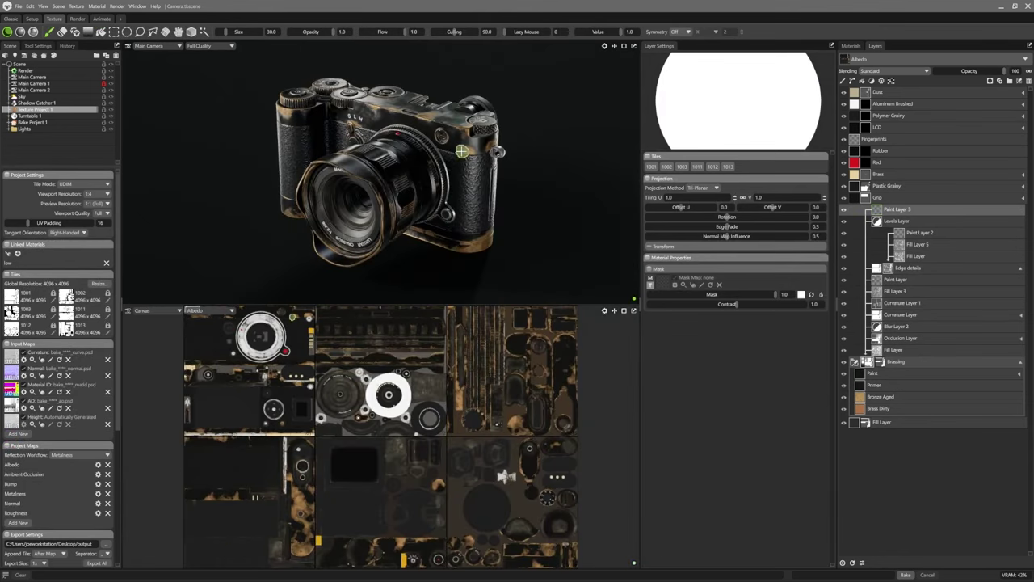
{"action": "key", "text": "bracketright"}
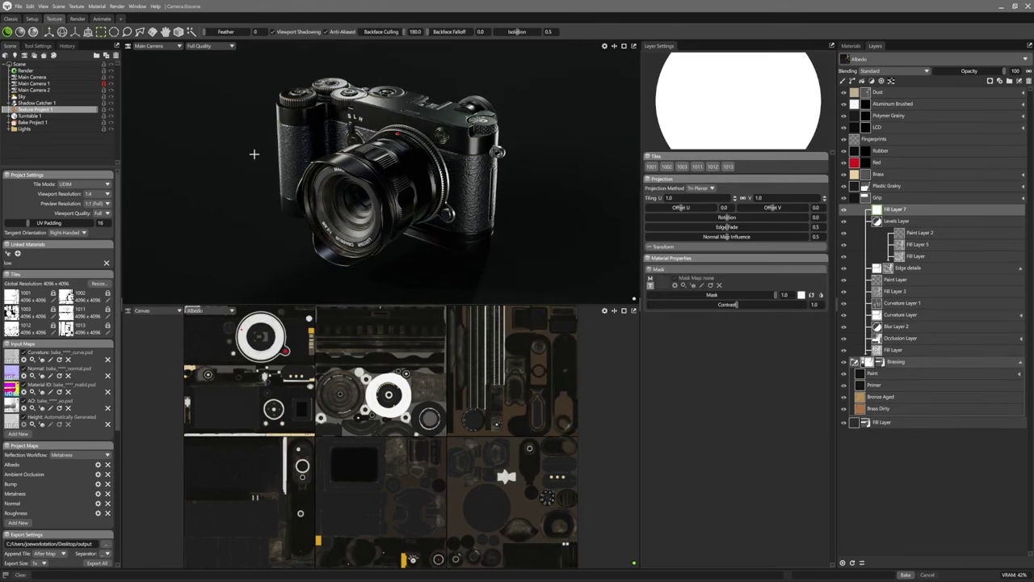
Step: Use the Blobs Foamy grunge map from the library as the layer's mask
{"action": "left_click", "coordinate": [137, 6]}
{"action": "left_click", "coordinate": [149, 60]}
{"action": "left_click", "coordinate": [432, 308]}
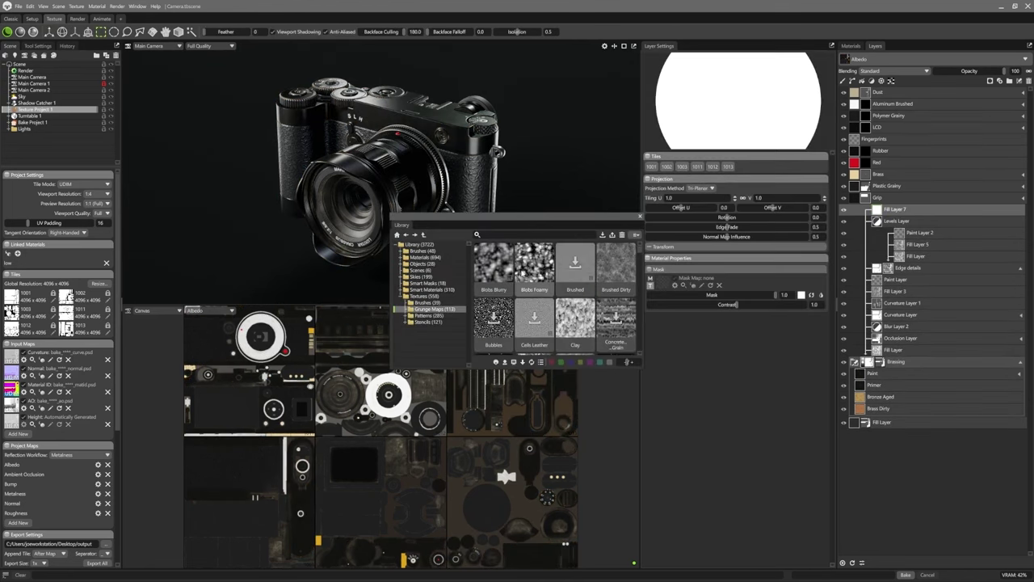
{"action": "left_click_drag", "start_coordinate": [533, 262], "coordinate": [704, 295]}
{"action": "left_click", "coordinate": [640, 216]}
Step: Add a Blur layer and a Dirt layer above it with intensity 1.321
{"action": "left_click", "coordinate": [872, 81]}
{"action": "left_click", "coordinate": [889, 92]}
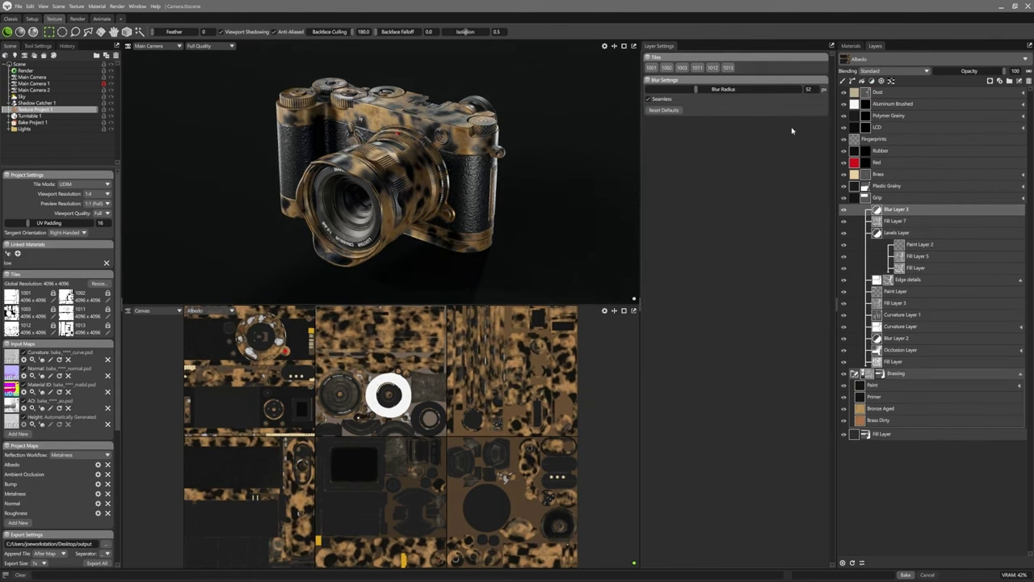
{"action": "left_click", "coordinate": [872, 81]}
{"action": "left_click", "coordinate": [893, 104]}
{"action": "mouse_move", "coordinate": [728, 121]}
{"action": "left_mouse_down"}
{"action": "mouse_move", "coordinate": [751, 121]}
{"action": "mouse_move", "coordinate": [740, 122]}
{"action": "left_mouse_up"}
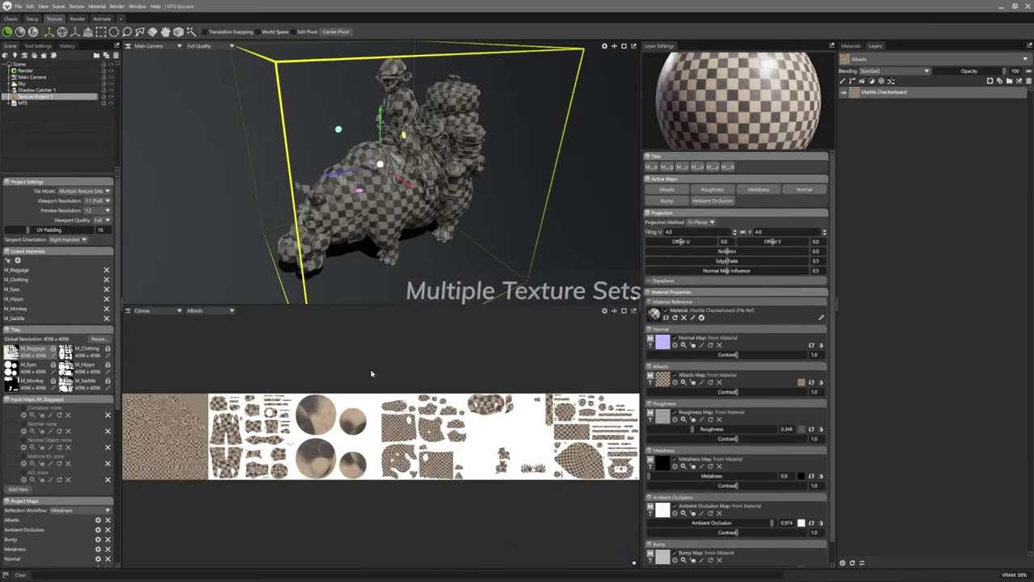
Step: Enlarge the 3D view, add a paint layer, and paint white over the model with a 300 brush
{"action": "scroll", "coordinate": [369, 370], "scroll_direction": "down", "scroll_amount": 1}
{"action": "left_click_drag", "start_coordinate": [368, 306], "coordinate": [374, 416]}
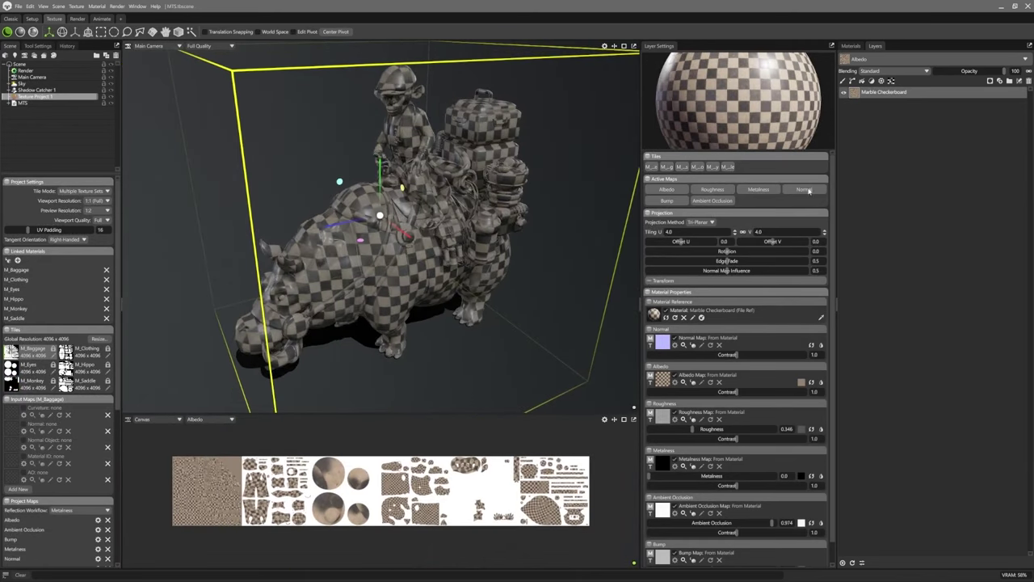
{"action": "left_click", "coordinate": [843, 82]}
{"action": "right_click", "coordinate": [408, 279]}
{"action": "left_click", "coordinate": [496, 323]}
{"action": "mouse_move", "coordinate": [474, 173]}
{"action": "left_mouse_down"}
{"action": "mouse_move", "coordinate": [475, 201]}
{"action": "mouse_move", "coordinate": [398, 256]}
{"action": "mouse_move", "coordinate": [386, 194]}
{"action": "mouse_move", "coordinate": [420, 229]}
{"action": "left_mouse_up"}
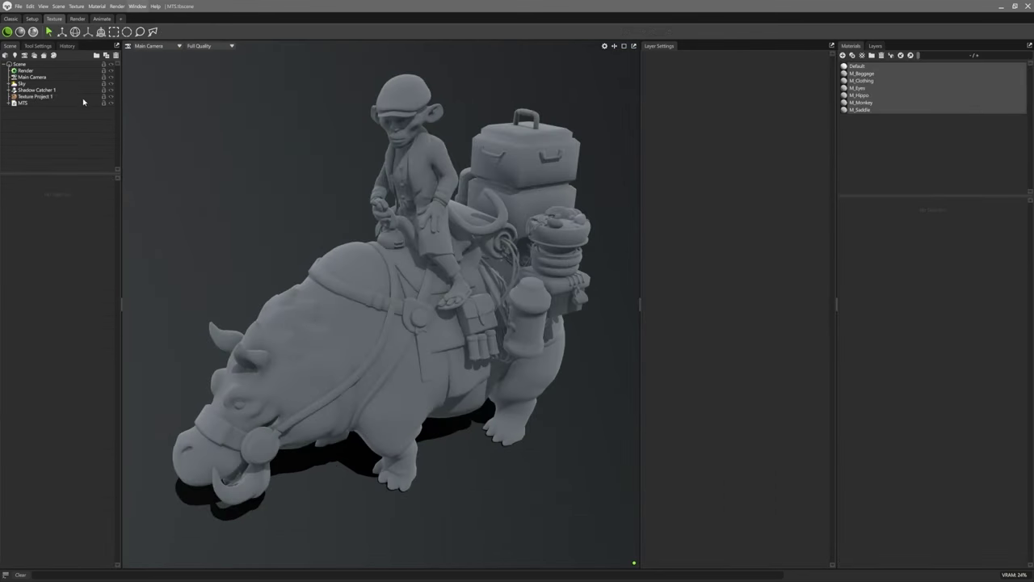
Step: Link M_Baggage, M_Clothing, M_Eyes, M_Hippo, M_Monkey and M_Saddle to Texture Project 1
{"action": "left_click", "coordinate": [81, 97]}
{"action": "left_click", "coordinate": [862, 73]}
{"action": "left_click", "coordinate": [862, 80], "text": "ctrl"}
{"action": "left_click", "coordinate": [858, 87], "text": "ctrl"}
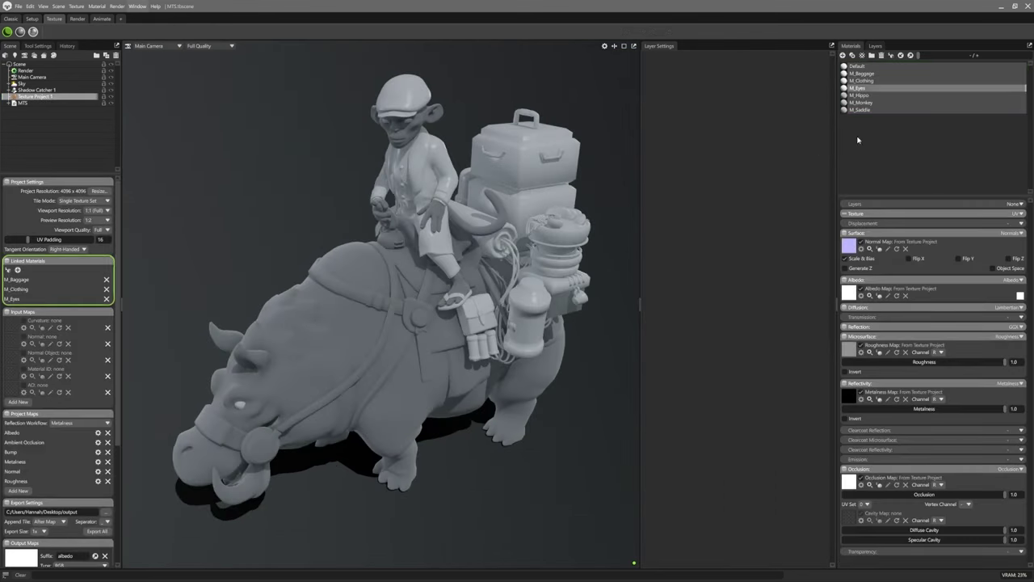
{"action": "left_click", "coordinate": [858, 94], "text": "ctrl"}
{"action": "left_click", "coordinate": [440, 278], "text": "ctrl"}
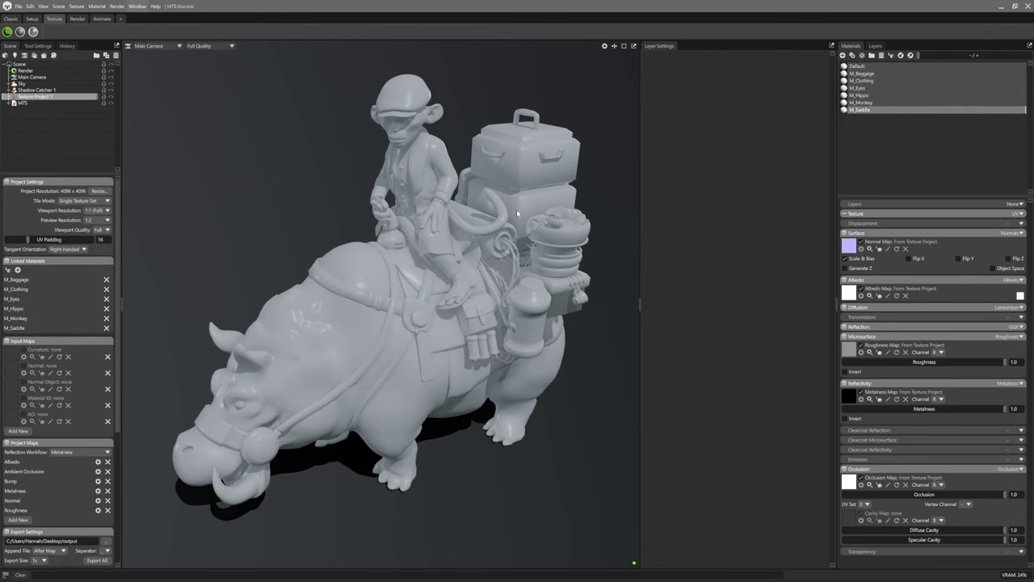
Step: Set Tile Mode to Multiple Texture Sets and apply Marble Checkerboard to the model as a layer
{"action": "left_click", "coordinate": [77, 6]}
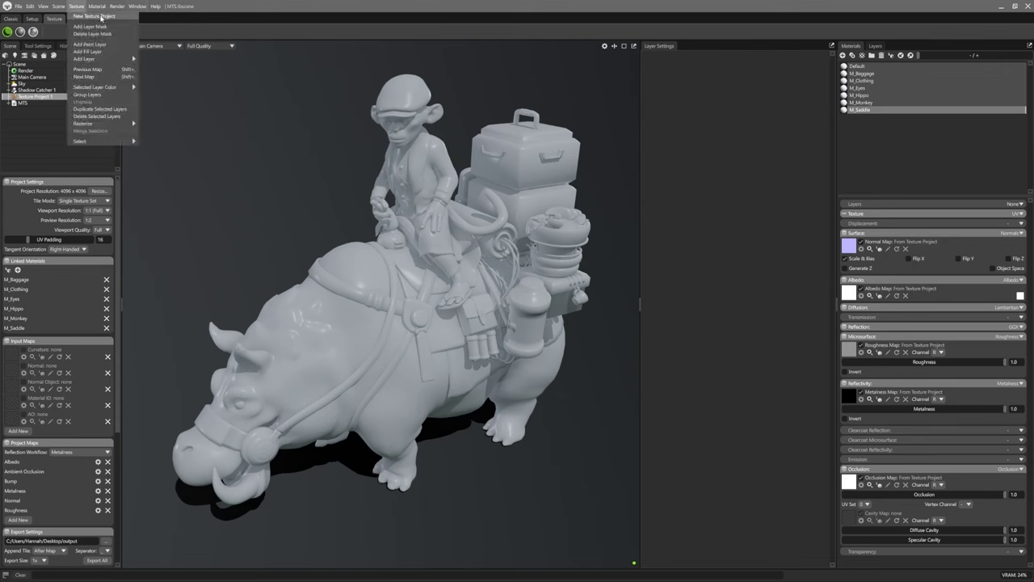
{"action": "left_click", "coordinate": [26, 212]}
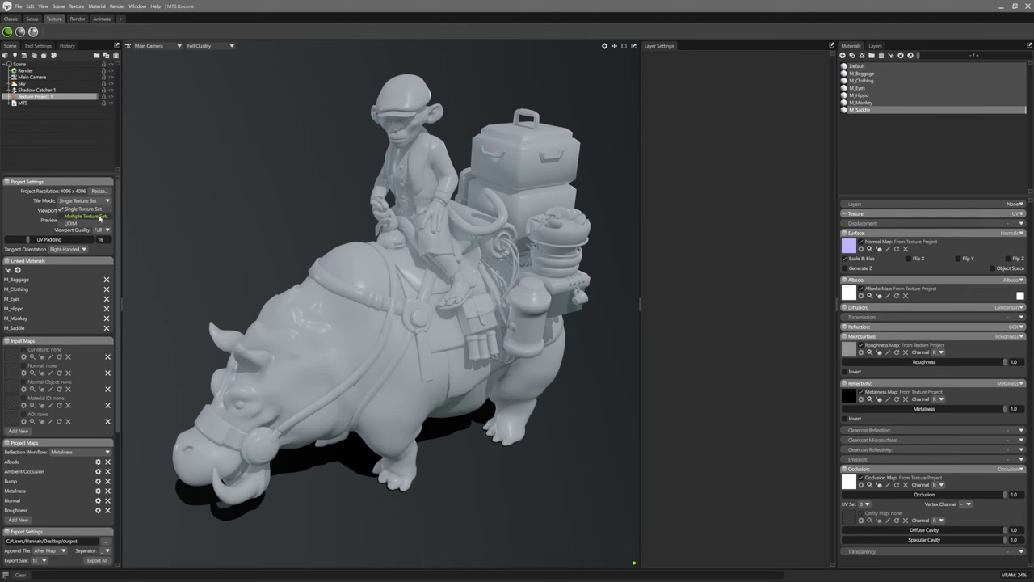
{"action": "left_click", "coordinate": [87, 217]}
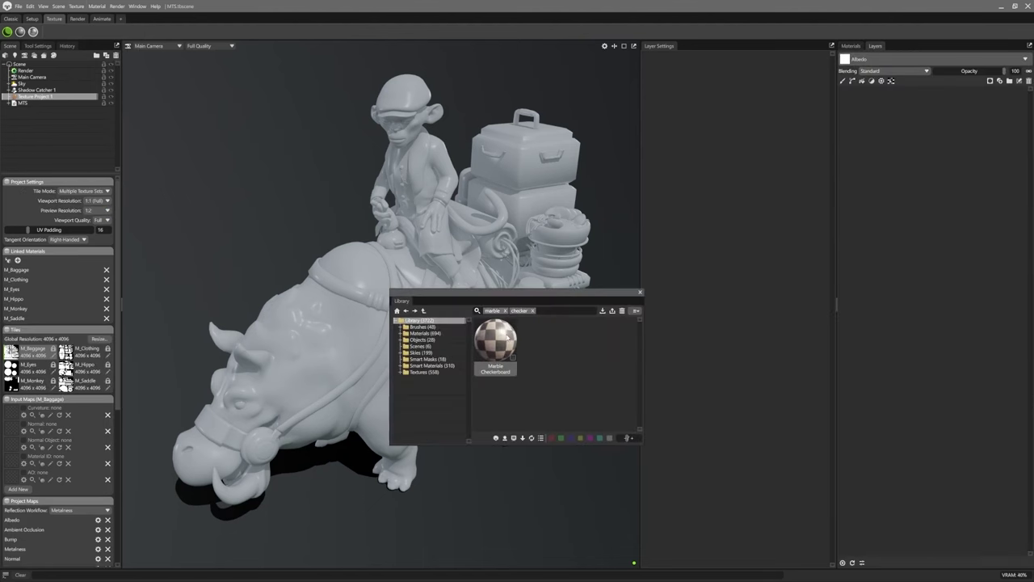
{"action": "left_click_drag", "start_coordinate": [495, 339], "coordinate": [899, 207]}
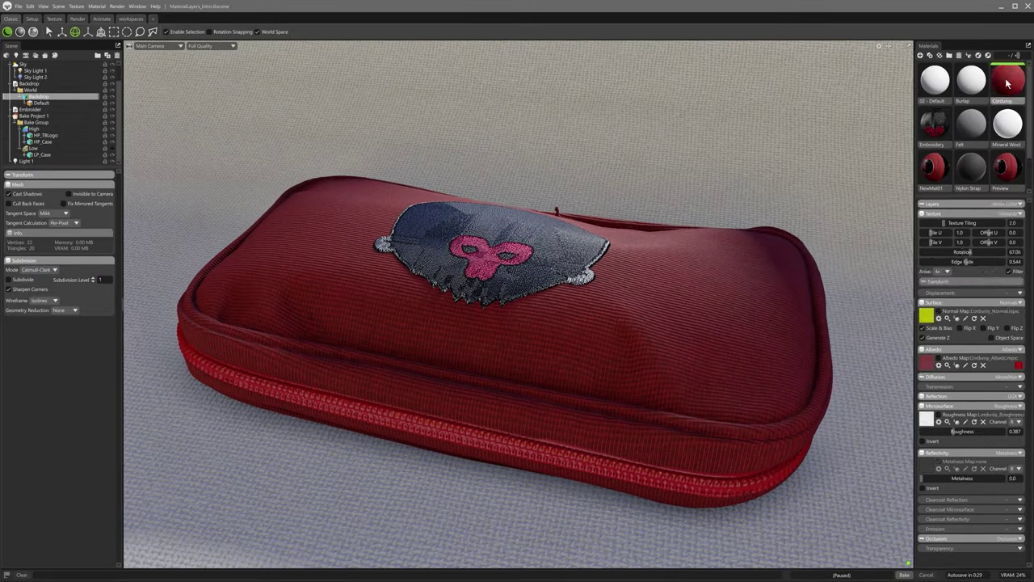
Step: Set the Corduroy material's texture rotation to 10.59 and show Bake Project 1 with the low-poly case
{"action": "left_click", "coordinate": [952, 219]}
{"action": "left_click_drag", "start_coordinate": [963, 321], "coordinate": [963, 320]}
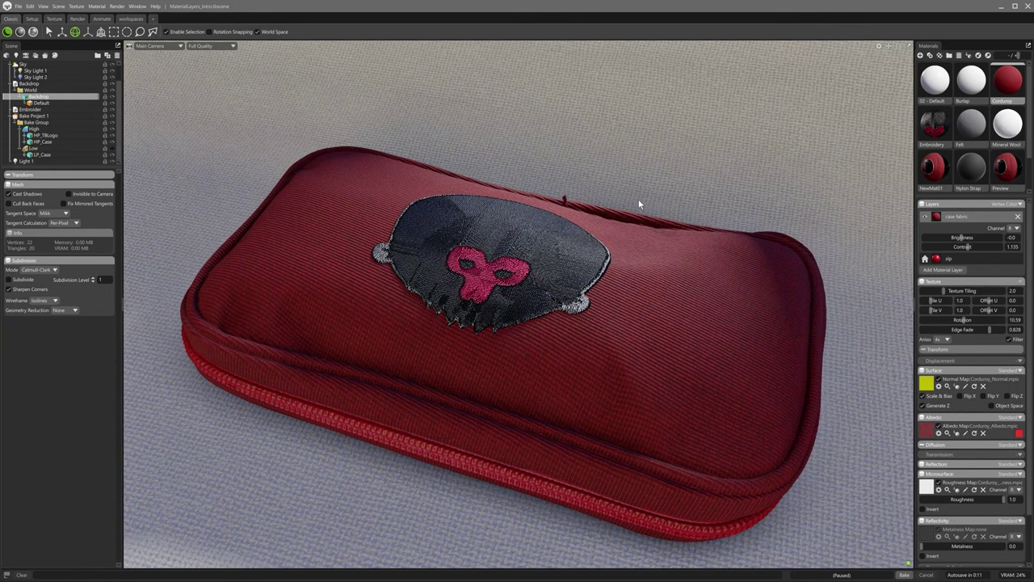
{"action": "left_click", "coordinate": [36, 122]}
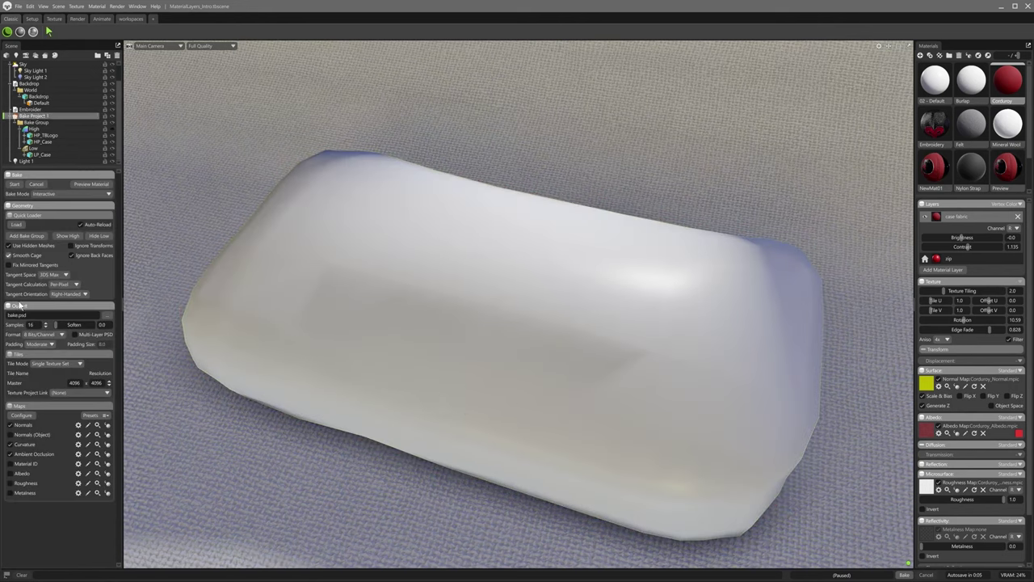
{"action": "mouse_move", "coordinate": [108, 457]}
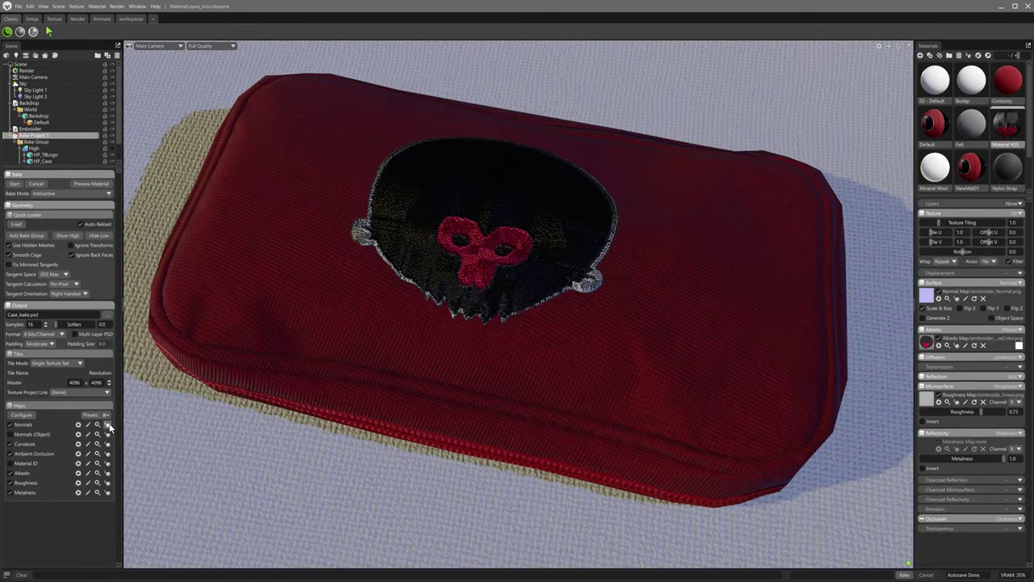
{"action": "mouse_move", "coordinate": [108, 426]}
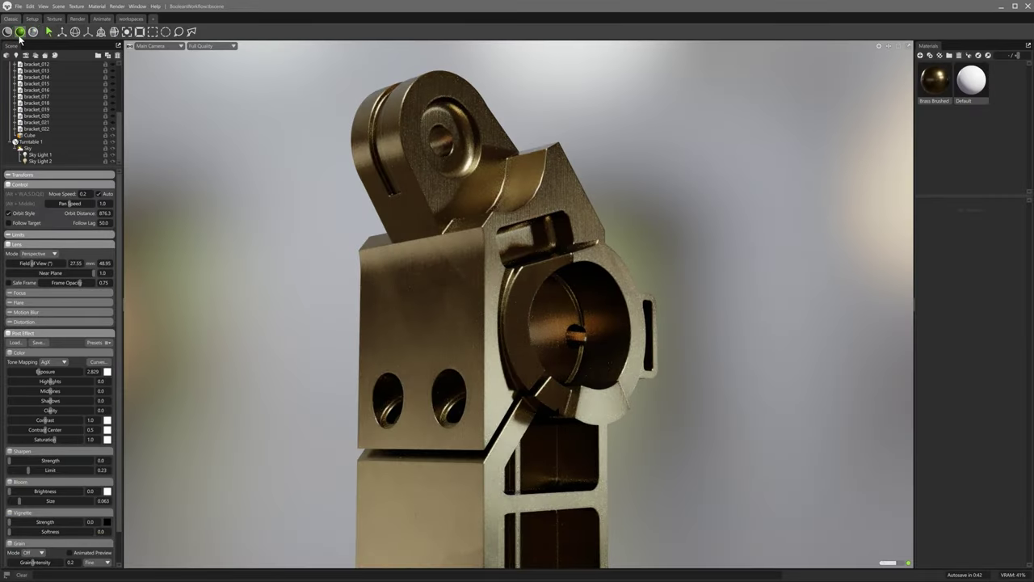
Step: In ray-traced view, apply Speaker Wood to the cabinet with Bevel surface, width 8.0 and 12 samples
{"action": "left_click", "coordinate": [35, 33]}
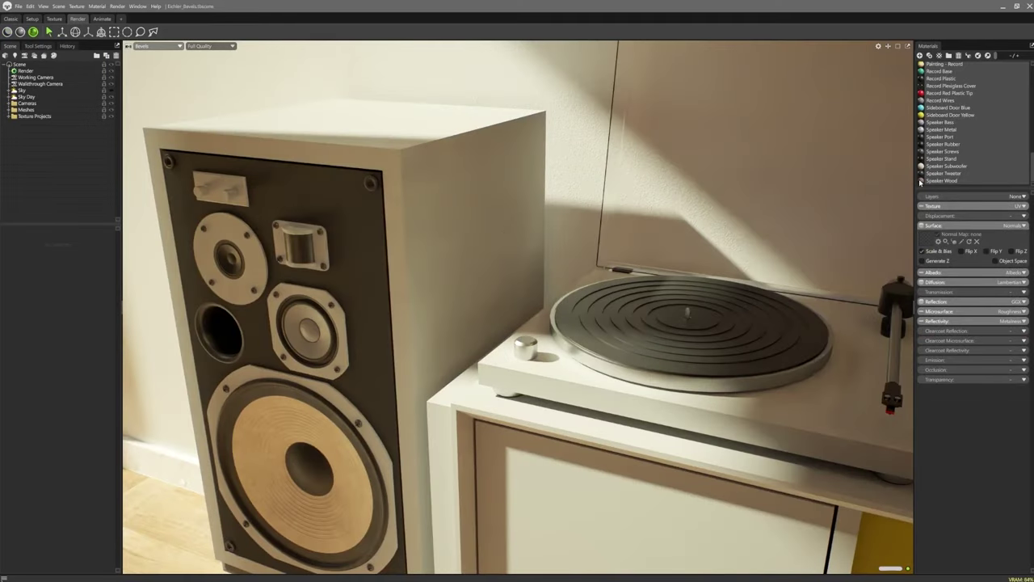
{"action": "left_click_drag", "start_coordinate": [929, 180], "coordinate": [444, 407]}
{"action": "left_click", "coordinate": [1012, 225]}
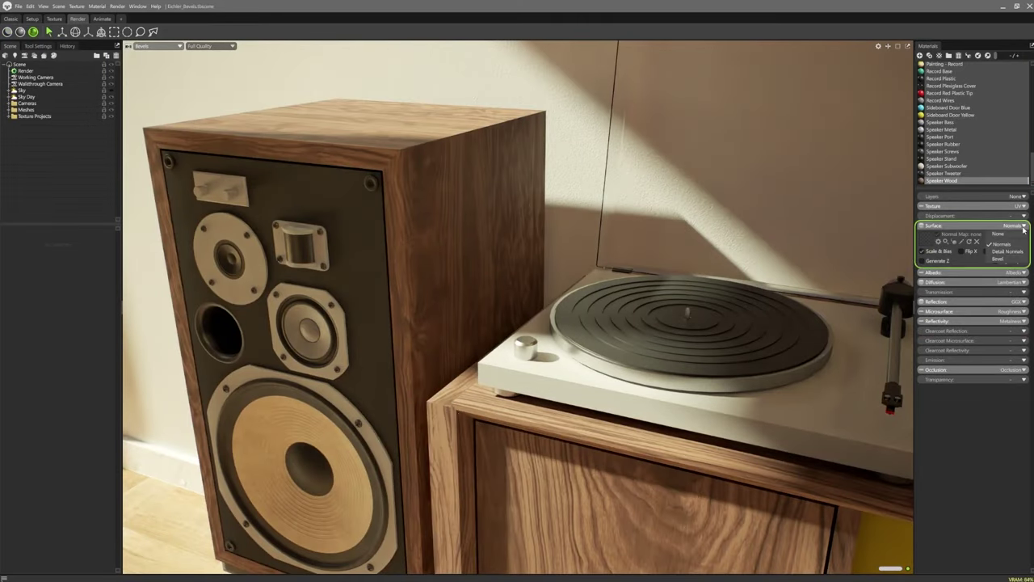
{"action": "left_click", "coordinate": [999, 260]}
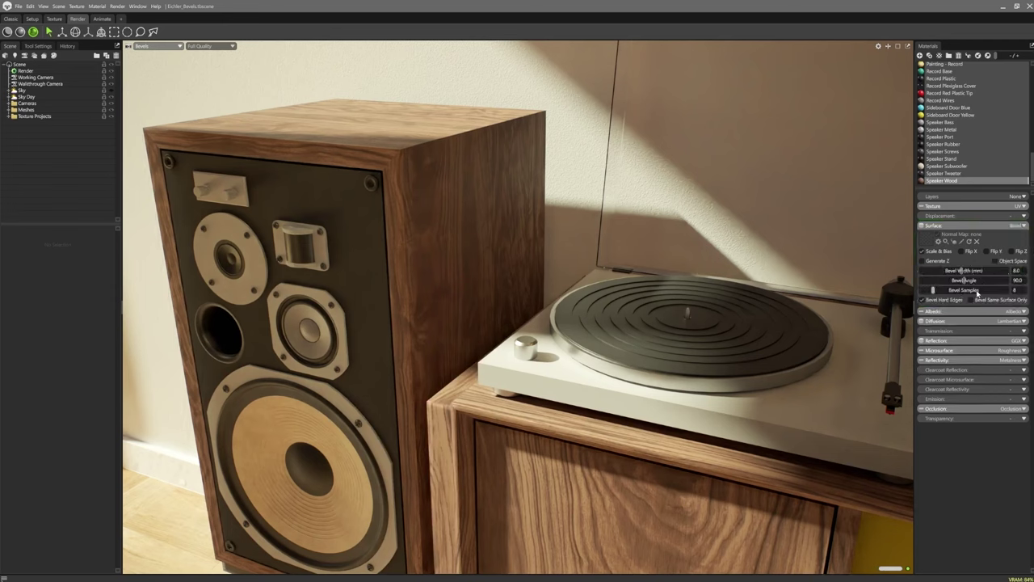
{"action": "left_click_drag", "start_coordinate": [976, 297], "coordinate": [772, 453]}
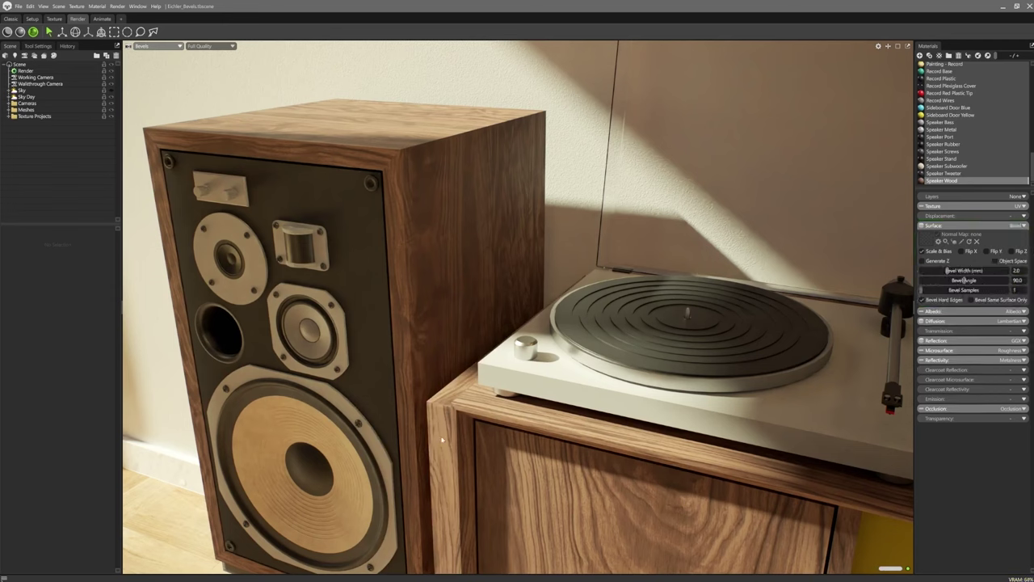
{"action": "left_click_drag", "start_coordinate": [947, 270], "coordinate": [774, 387]}
{"action": "type", "text": "2"}
{"action": "key", "text": "Return"}
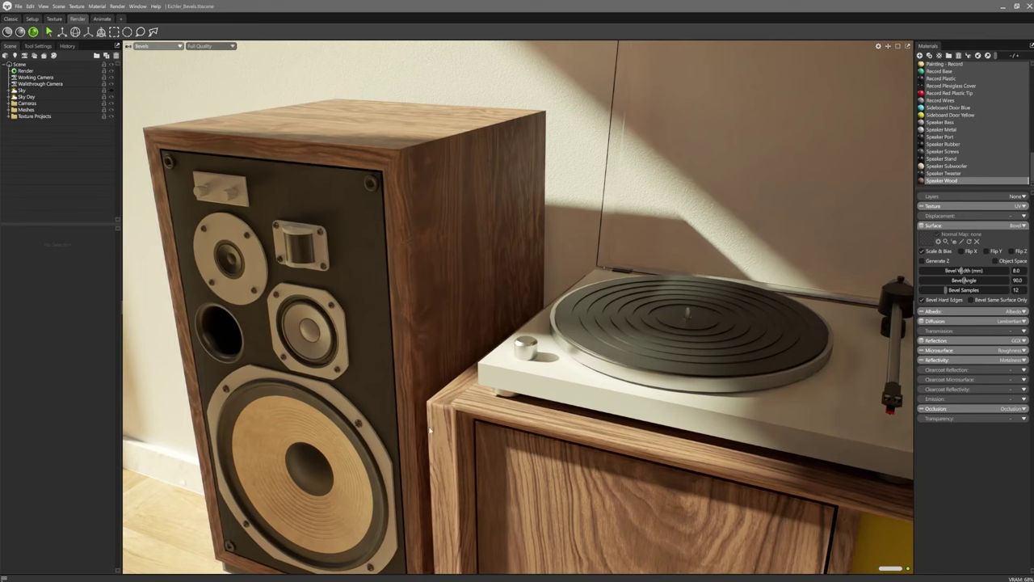
Step: Shrink the chisel's bevel width to 0.936 and turn off the wireframe overlay
{"action": "left_click", "coordinate": [688, 262]}
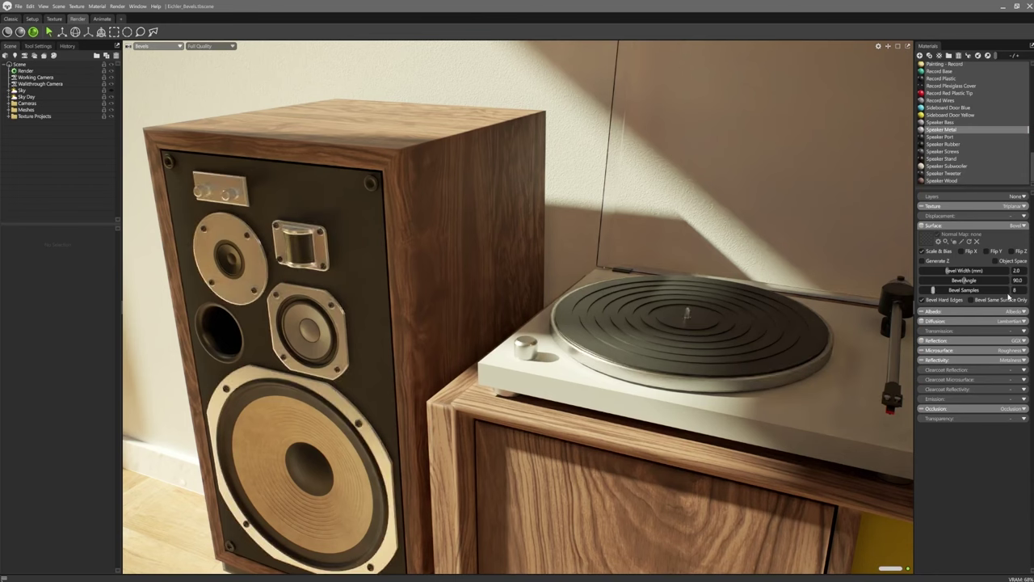
{"action": "left_click", "coordinate": [940, 71]}
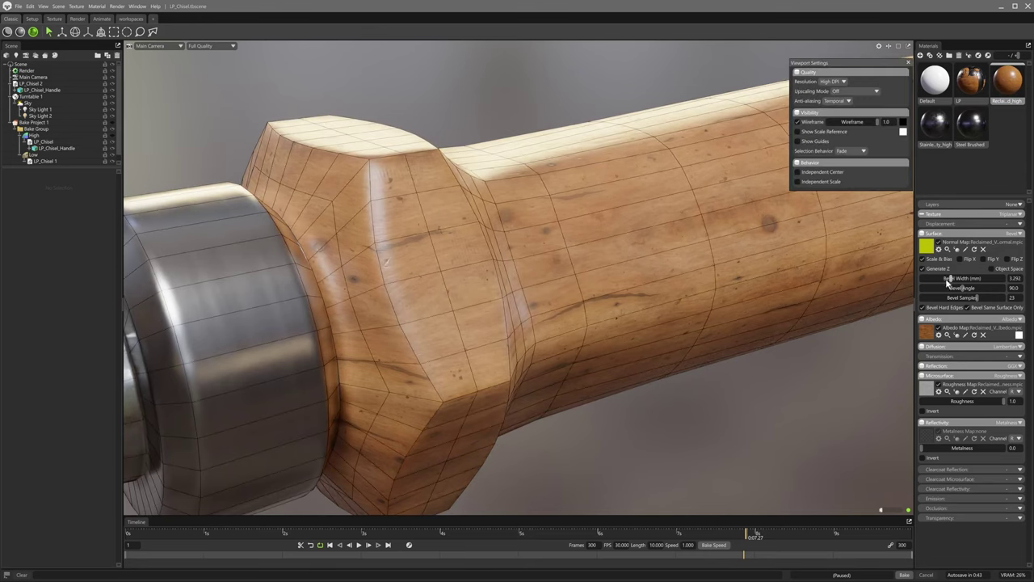
{"action": "left_click_drag", "start_coordinate": [952, 278], "coordinate": [941, 279]}
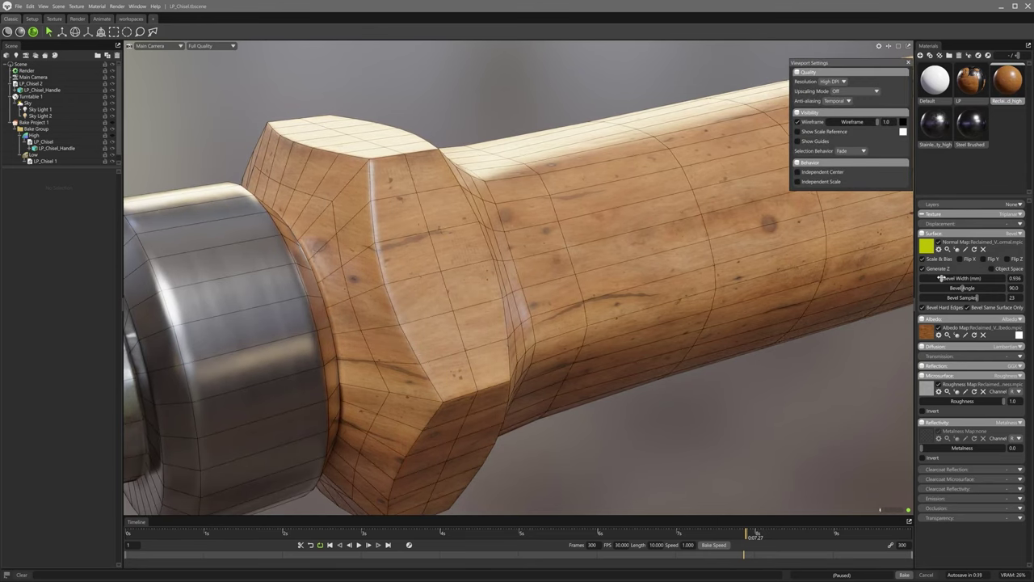
{"action": "left_click", "coordinate": [810, 123]}
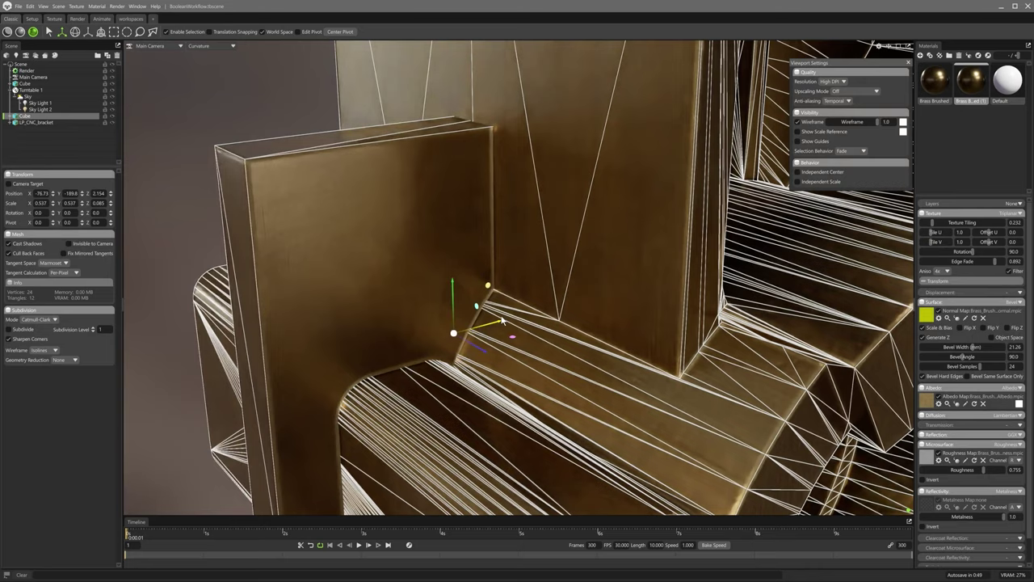
{"action": "left_click", "coordinate": [797, 122]}
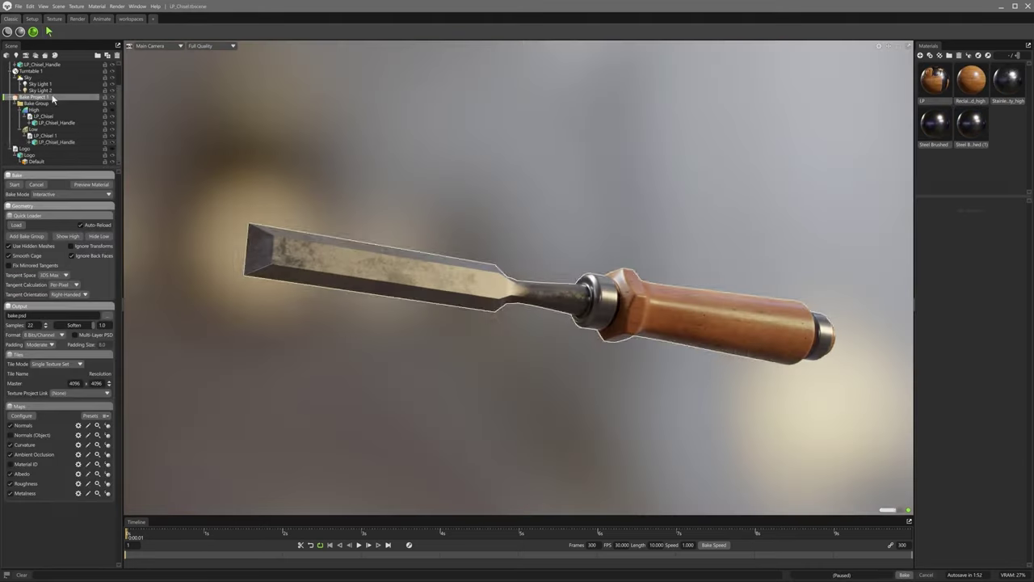
Step: Show the chisel in Full Quality, bevel the wooden handle's edges, and select the Steel Brushed material
{"action": "left_click", "coordinate": [7, 31]}
{"action": "left_click_drag", "start_coordinate": [449, 325], "coordinate": [334, 385]}
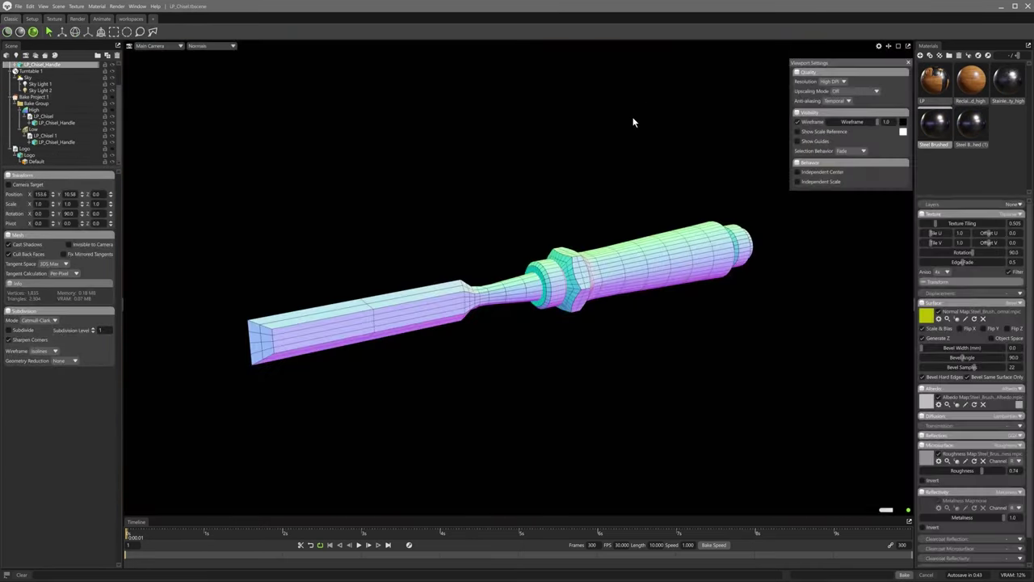
{"action": "scroll", "coordinate": [635, 122], "scroll_direction": "up", "scroll_amount": 5}
{"action": "left_click", "coordinate": [212, 45]}
{"action": "left_click", "coordinate": [207, 53]}
{"action": "left_click", "coordinate": [972, 80]}
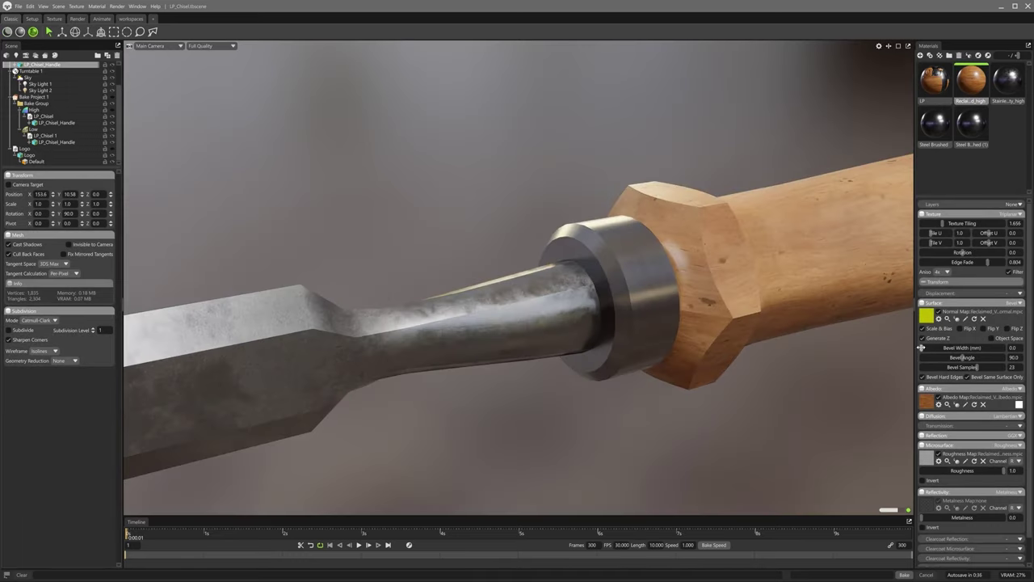
{"action": "left_click_drag", "start_coordinate": [921, 347], "coordinate": [950, 348]}
{"action": "left_click", "coordinate": [1007, 79]}
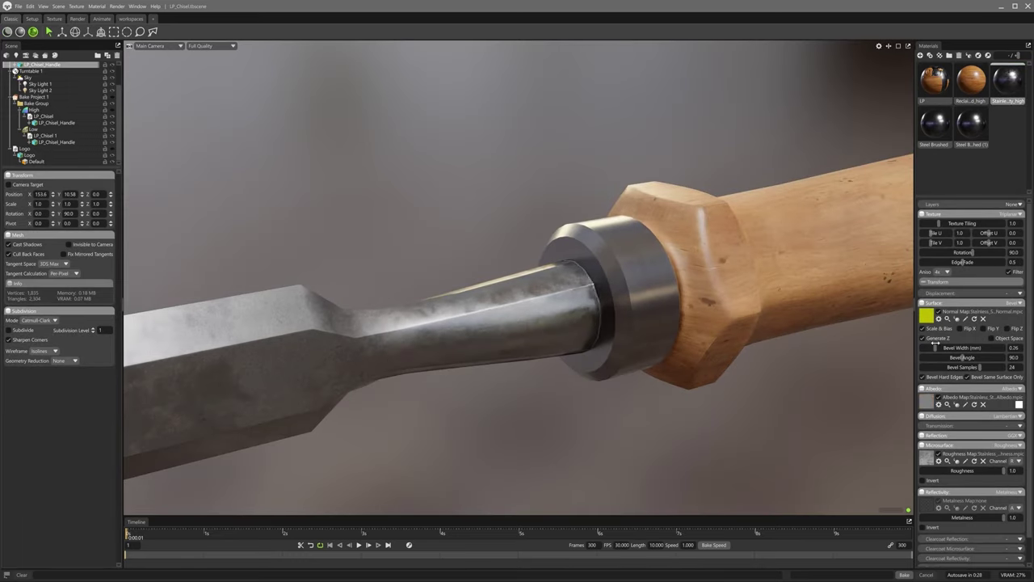
{"action": "left_click", "coordinate": [935, 123]}
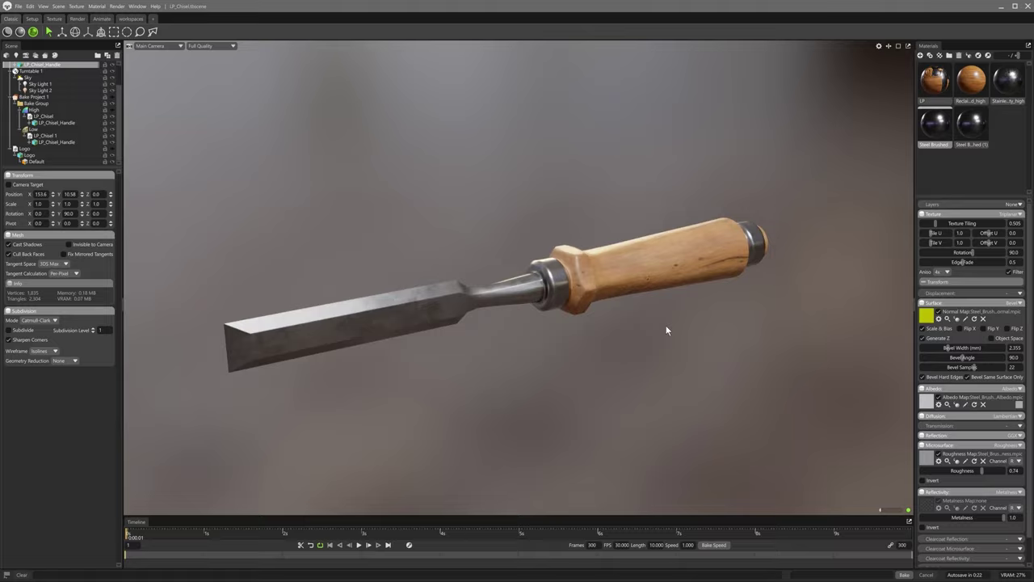
{"action": "left_click_drag", "start_coordinate": [666, 330], "coordinate": [743, 438]}
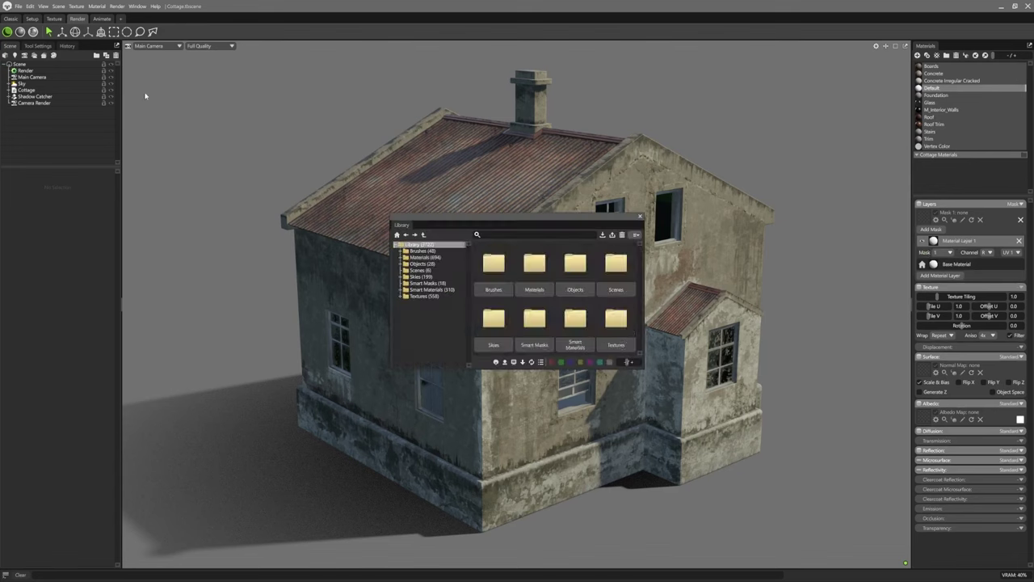
Step: Select the Concrete material and preview Mask 1's texture in single-channel and full colour
{"action": "left_click", "coordinate": [544, 291]}
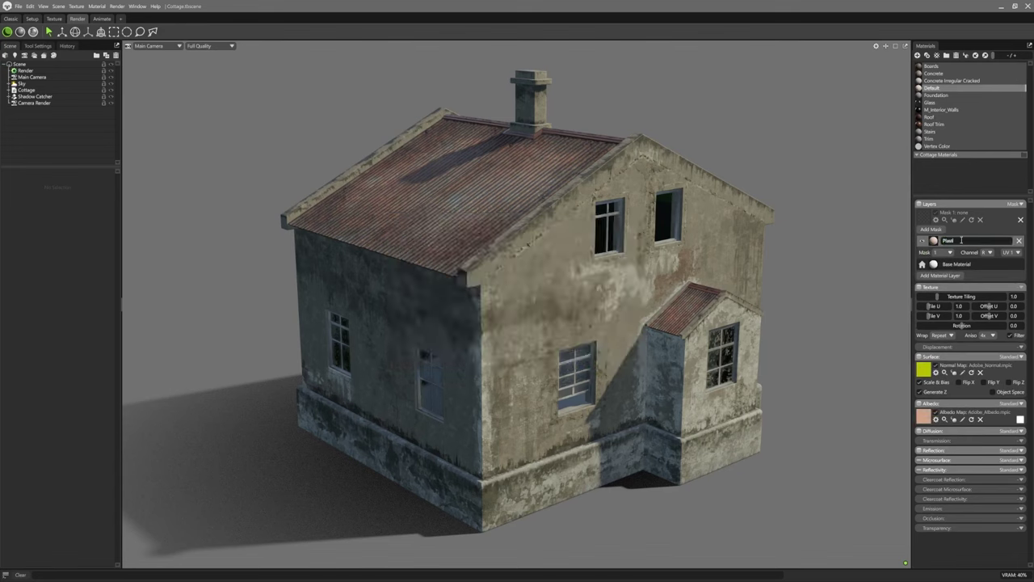
{"action": "left_click", "coordinate": [922, 73]}
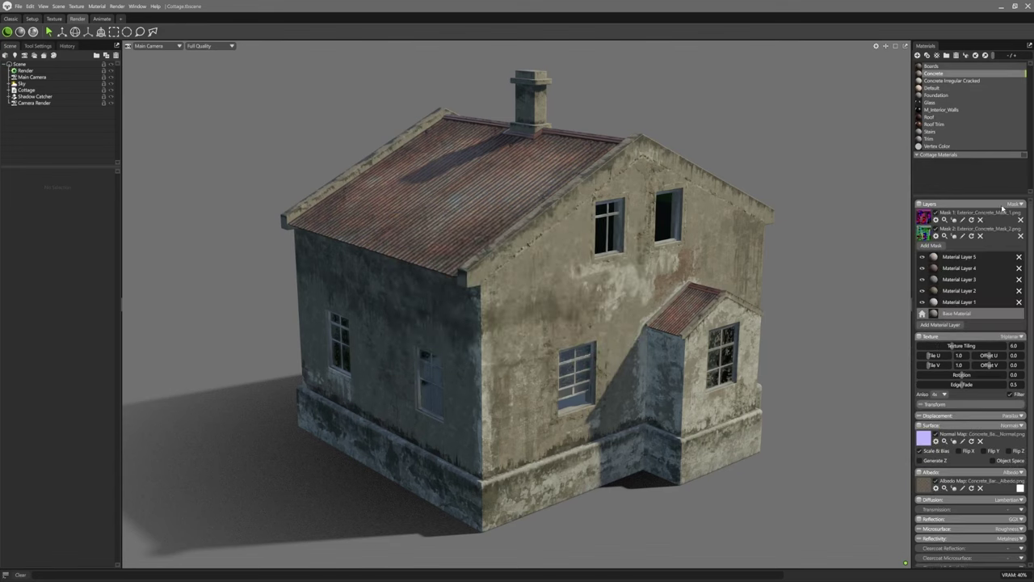
{"action": "left_click", "coordinate": [945, 220]}
{"action": "left_click", "coordinate": [540, 152]}
{"action": "left_click", "coordinate": [540, 152]}
{"action": "left_click", "coordinate": [652, 143]}
Step: Load Grunge_RGB_Mask.tif as Mask 3 on the Concrete material
{"action": "left_click", "coordinate": [934, 246]}
{"action": "left_click", "coordinate": [314, 269]}
{"action": "left_click", "coordinate": [599, 429]}
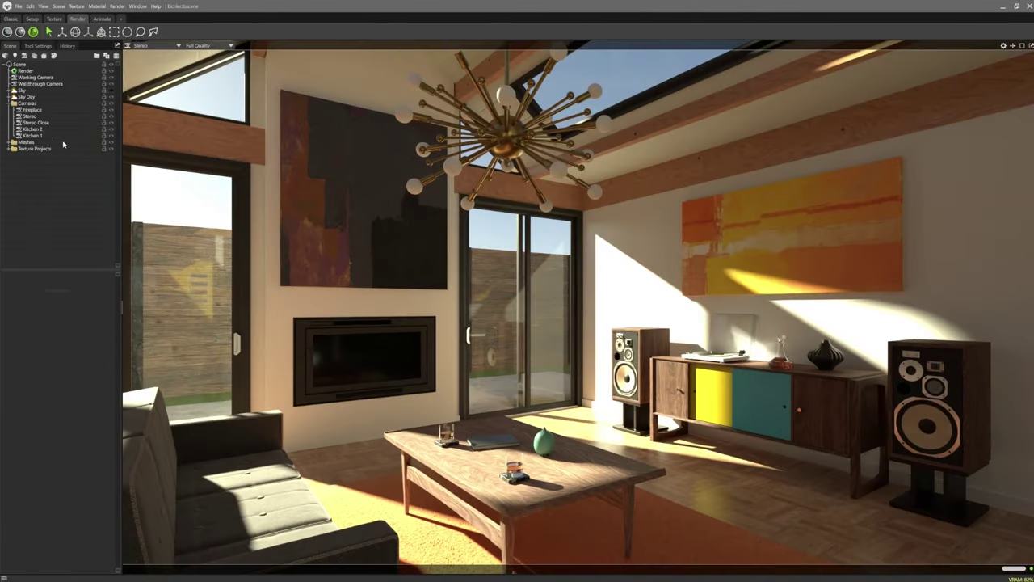
Step: Set the Stereo camera's tone mapping to AgX with clarity about 0.187, comparing against ACES
{"action": "left_click", "coordinate": [32, 115]}
{"action": "left_click", "coordinate": [42, 317]}
{"action": "left_click", "coordinate": [45, 337]}
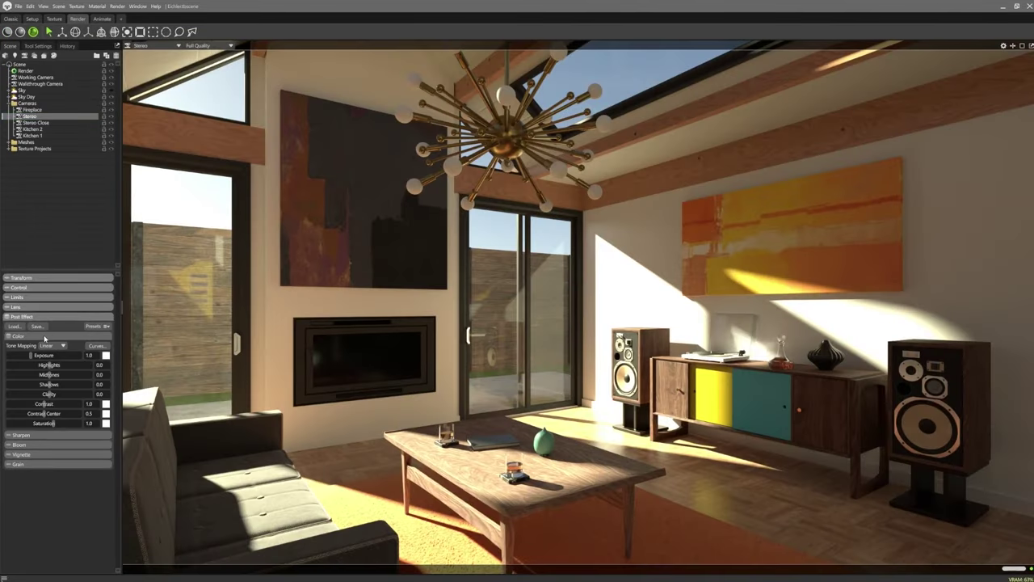
{"action": "left_click", "coordinate": [63, 346]}
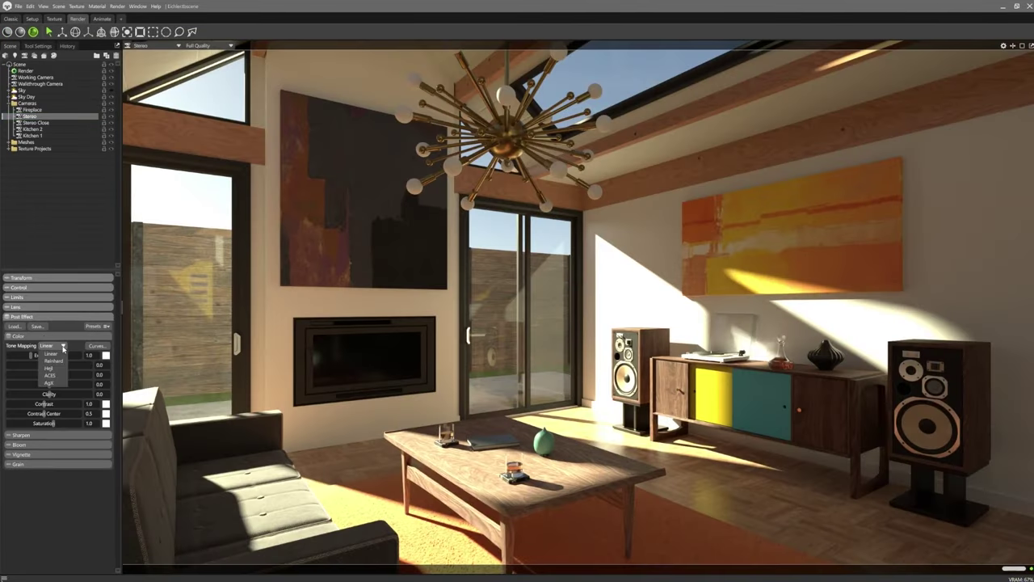
{"action": "left_click", "coordinate": [50, 383]}
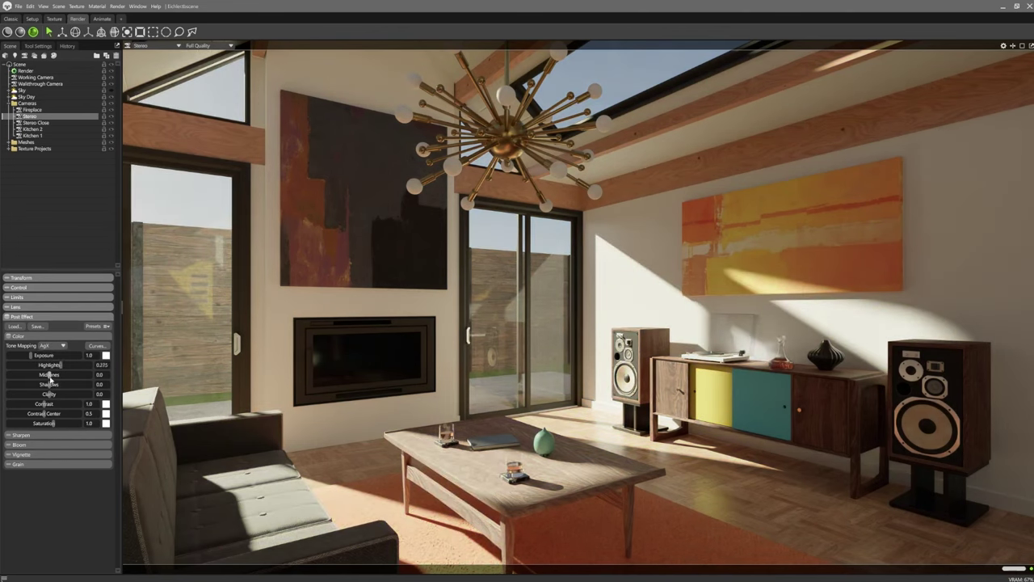
{"action": "left_click_drag", "start_coordinate": [49, 393], "coordinate": [55, 394]}
{"action": "left_click", "coordinate": [57, 345]}
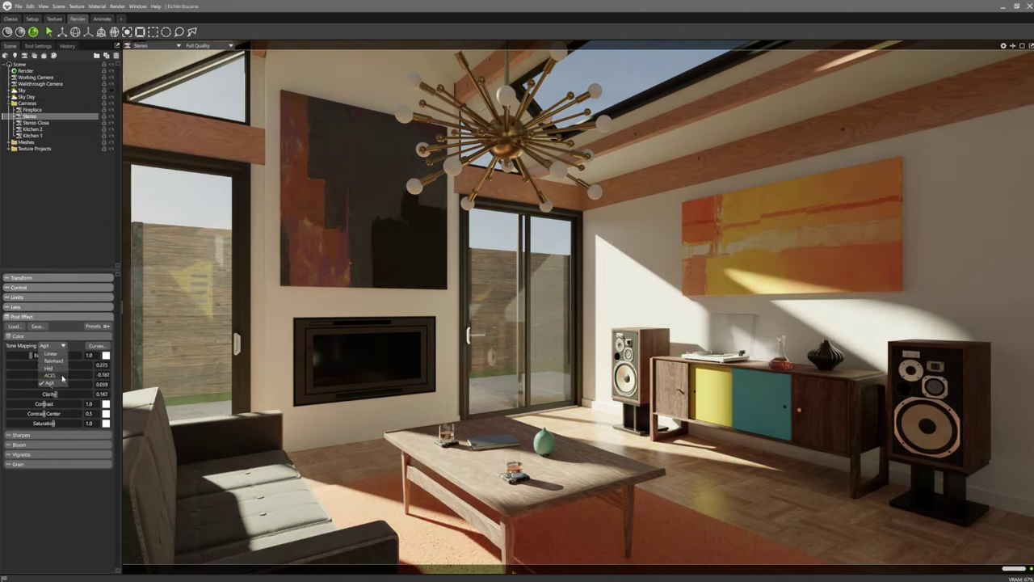
{"action": "left_click", "coordinate": [50, 373]}
{"action": "left_click", "coordinate": [57, 345]}
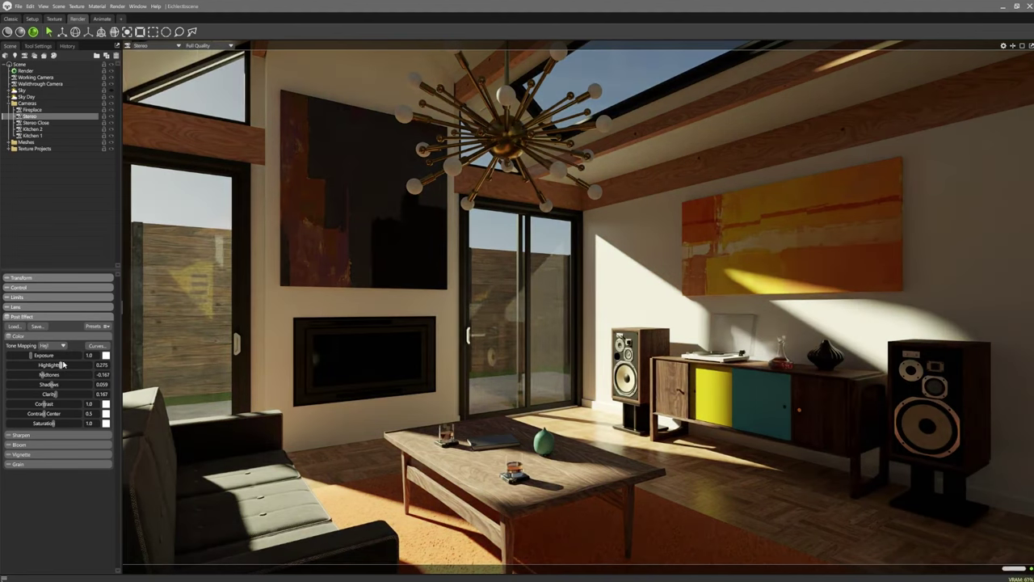
{"action": "left_click", "coordinate": [65, 385]}
Step: Add a new Camera 1 to the scene
{"action": "left_click", "coordinate": [58, 6]}
{"action": "mouse_move", "coordinate": [88, 18]}
{"action": "left_click", "coordinate": [162, 17]}
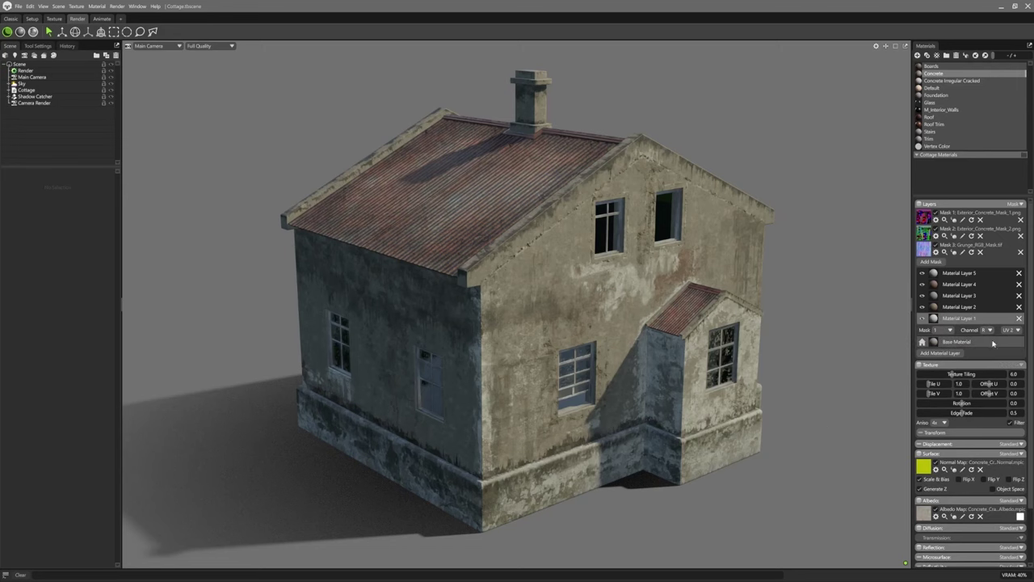
Step: Select the Roof material, preview the Concrete Irregular Cracked height map, and select its Dirt layer
{"action": "left_click", "coordinate": [492, 173]}
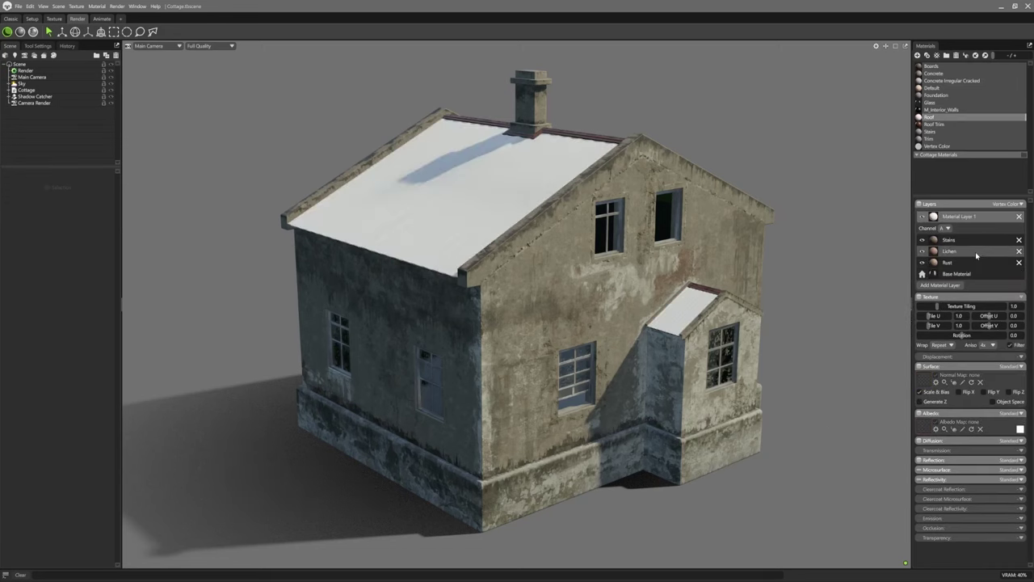
{"action": "left_click", "coordinate": [924, 214]}
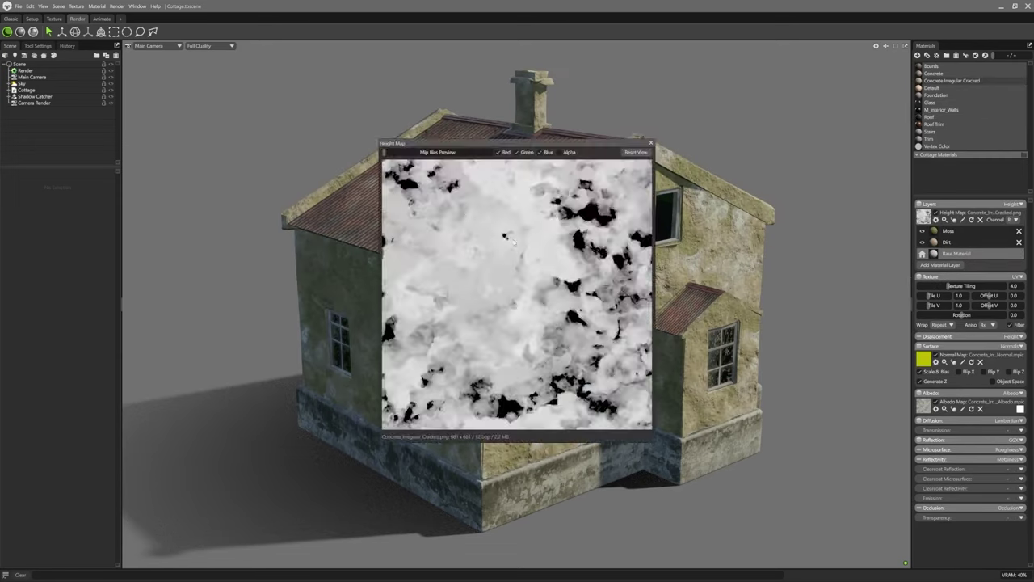
{"action": "left_click", "coordinate": [950, 242]}
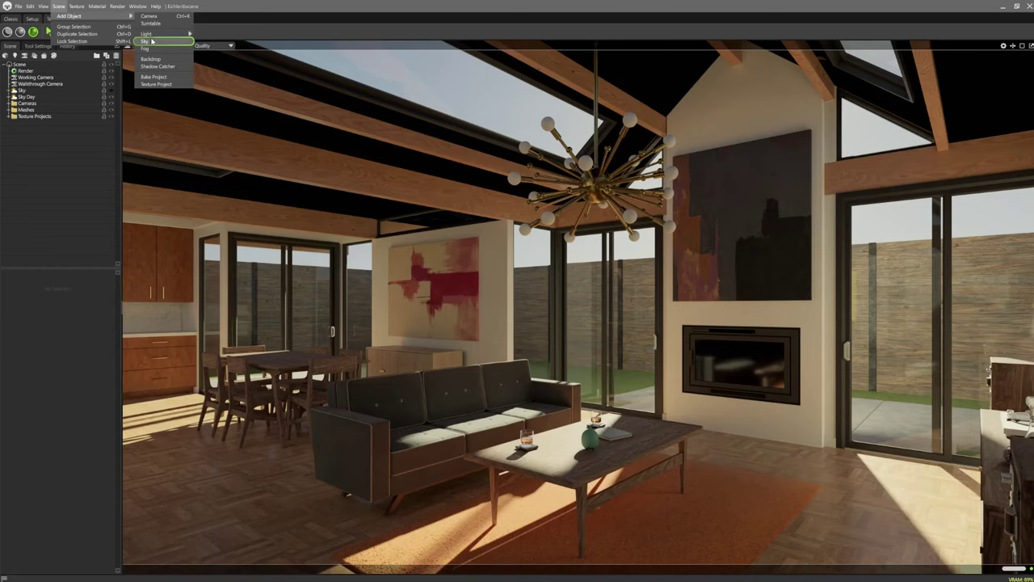
Step: Add a new Sky object to the scene and set its Source to Procedural
{"action": "left_click", "coordinate": [147, 42]}
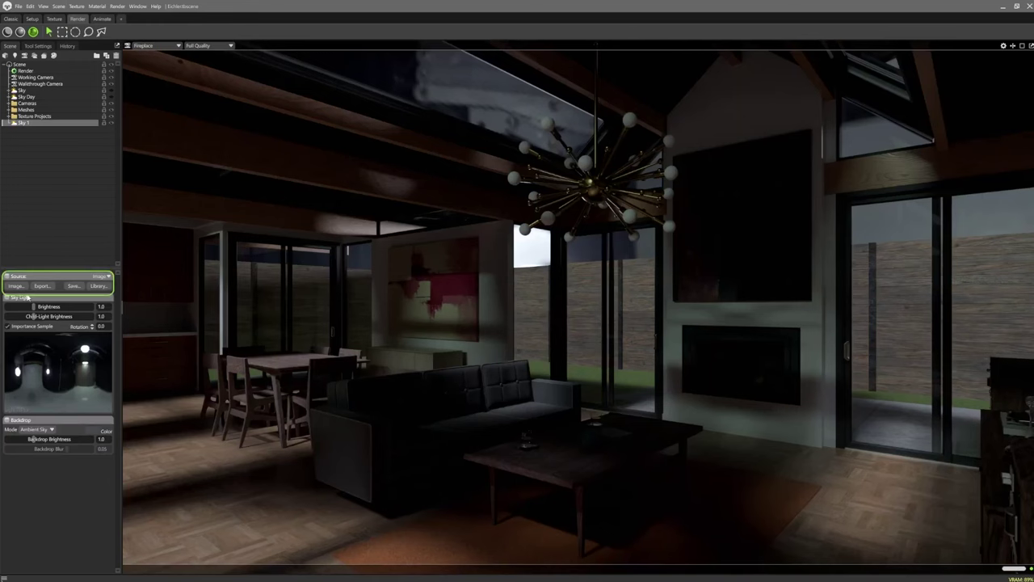
{"action": "left_click", "coordinate": [107, 277]}
{"action": "left_click", "coordinate": [104, 291]}
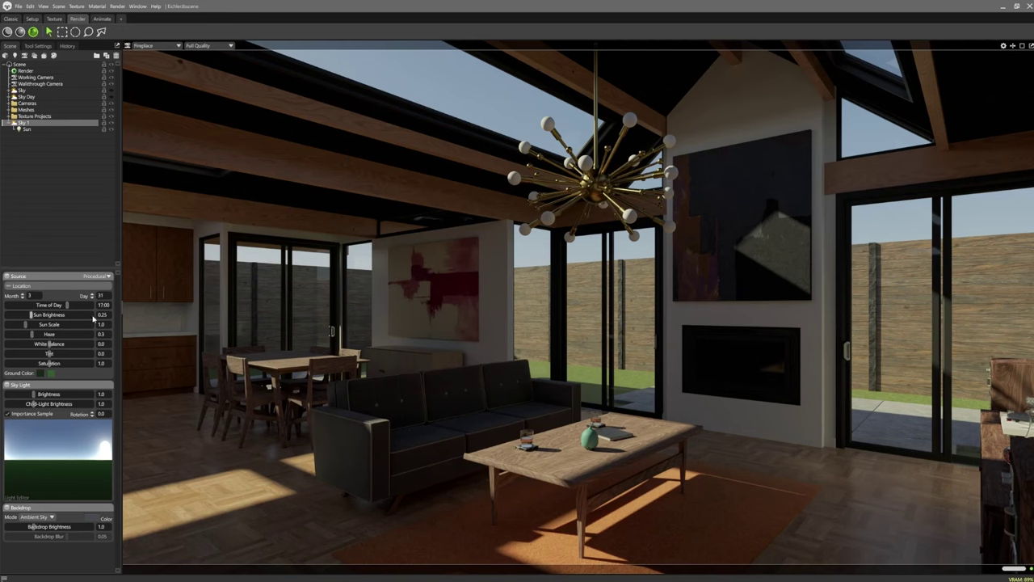
Step: Set the procedural sky's Time of Day to 13:00
{"action": "scroll", "coordinate": [105, 307], "scroll_direction": "up", "scroll_amount": 2}
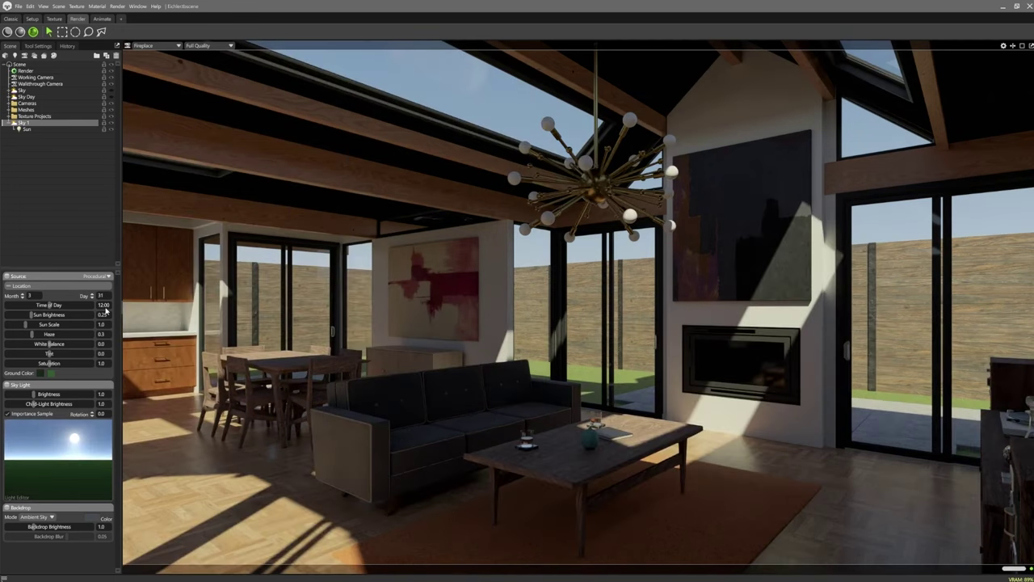
{"action": "scroll", "coordinate": [105, 306], "scroll_direction": "up", "scroll_amount": 3}
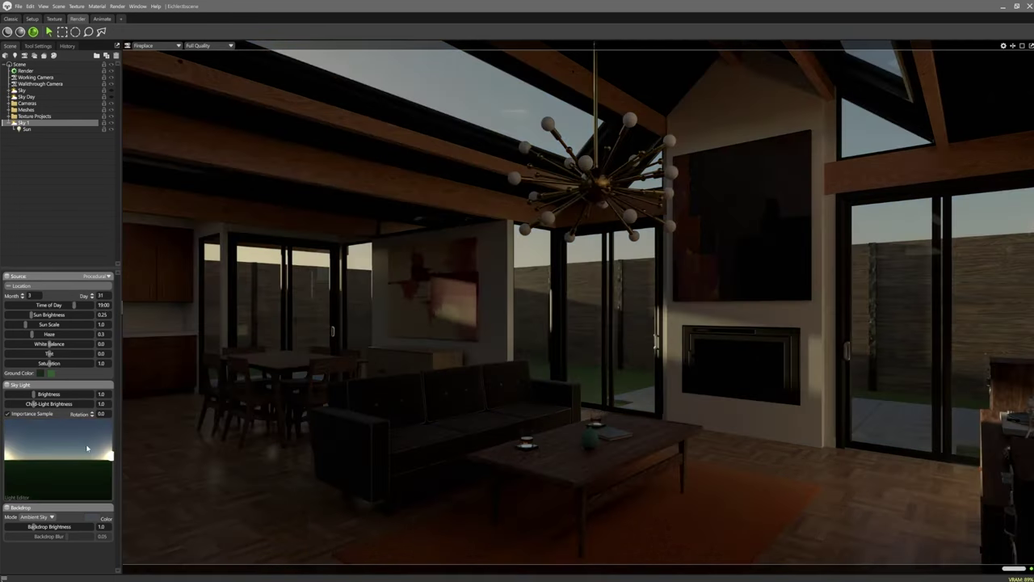
{"action": "double_click", "coordinate": [104, 305]}
{"action": "key", "text": "Return"}
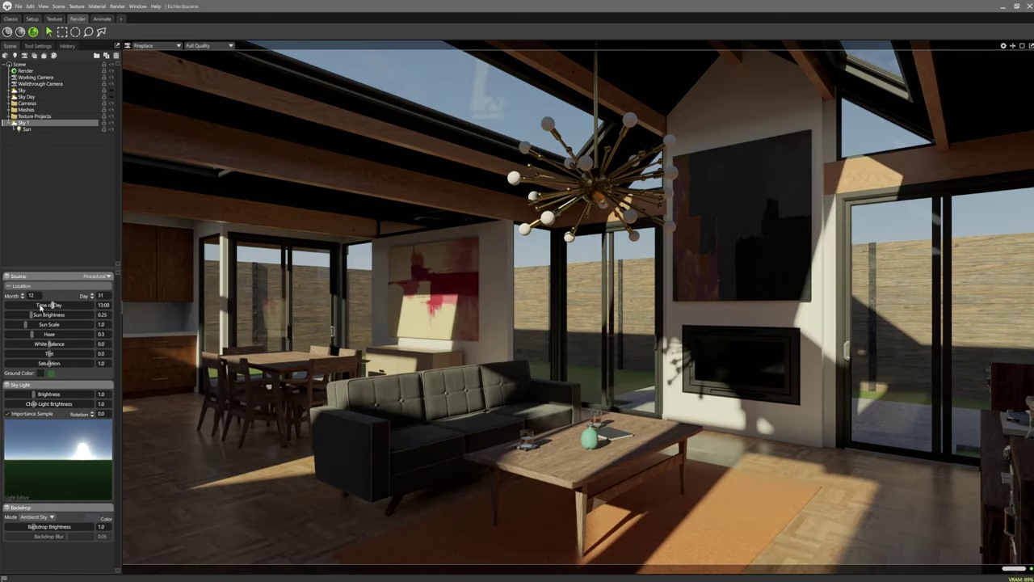
{"action": "left_click_drag", "start_coordinate": [52, 306], "coordinate": [39, 304]}
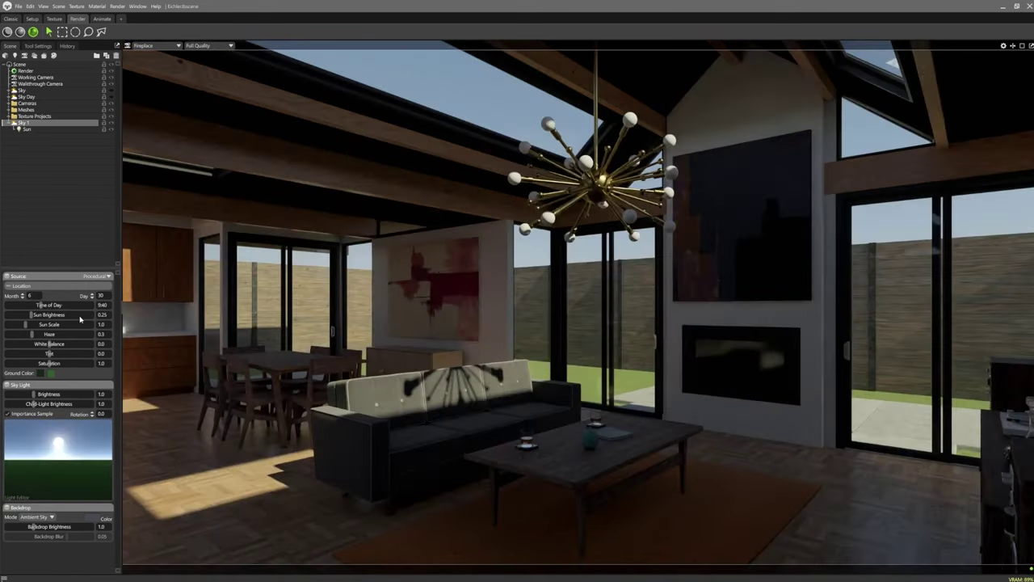
{"action": "double_click", "coordinate": [100, 305]}
{"action": "type", "text": "13:00"}
{"action": "key", "text": "Return"}
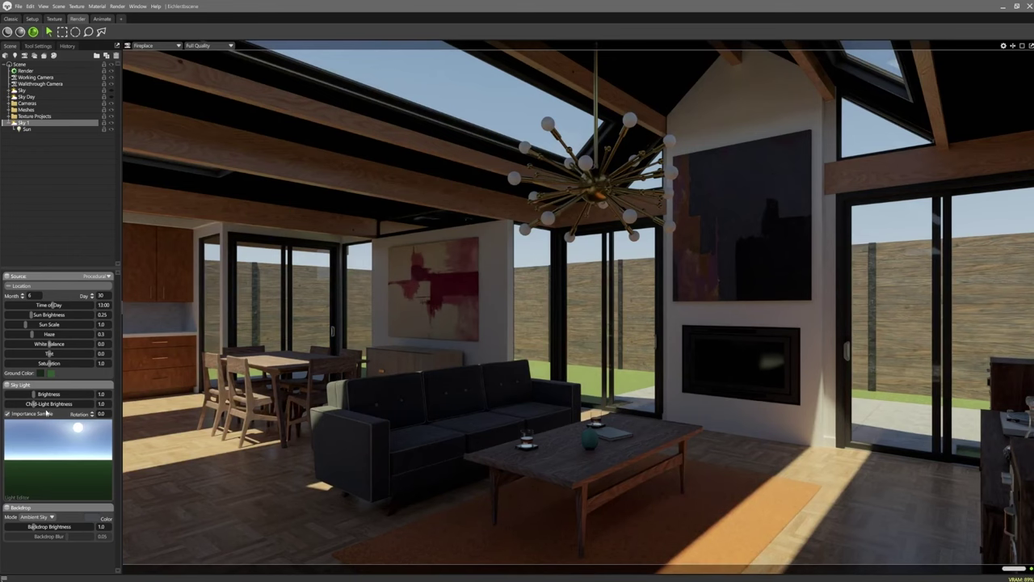
Step: Shift the white balance slightly, and set sun brightness 0.6, sun scale 4.0 and haze 1.0
{"action": "left_click_drag", "start_coordinate": [49, 345], "coordinate": [61, 344]}
{"action": "left_click_drag", "start_coordinate": [100, 315], "coordinate": [95, 318]}
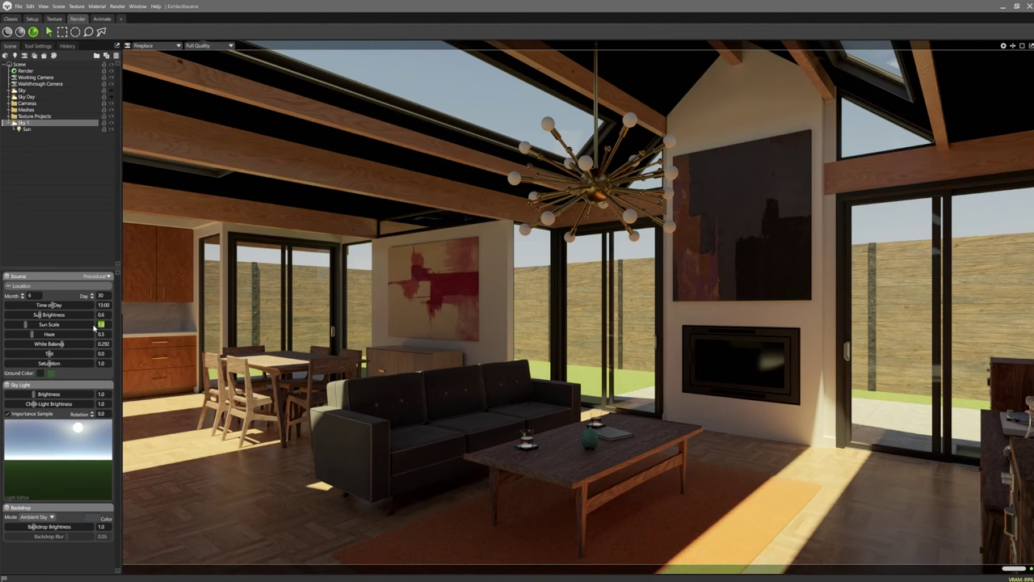
{"action": "type", "text": "4"}
{"action": "key", "text": "Return"}
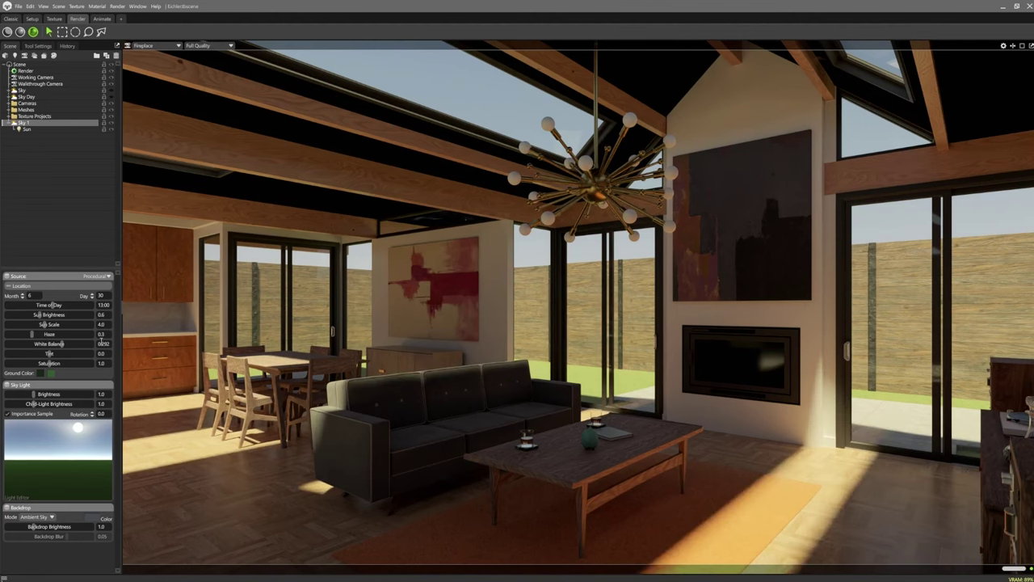
{"action": "type", "text": "1"}
{"action": "key", "text": "Return"}
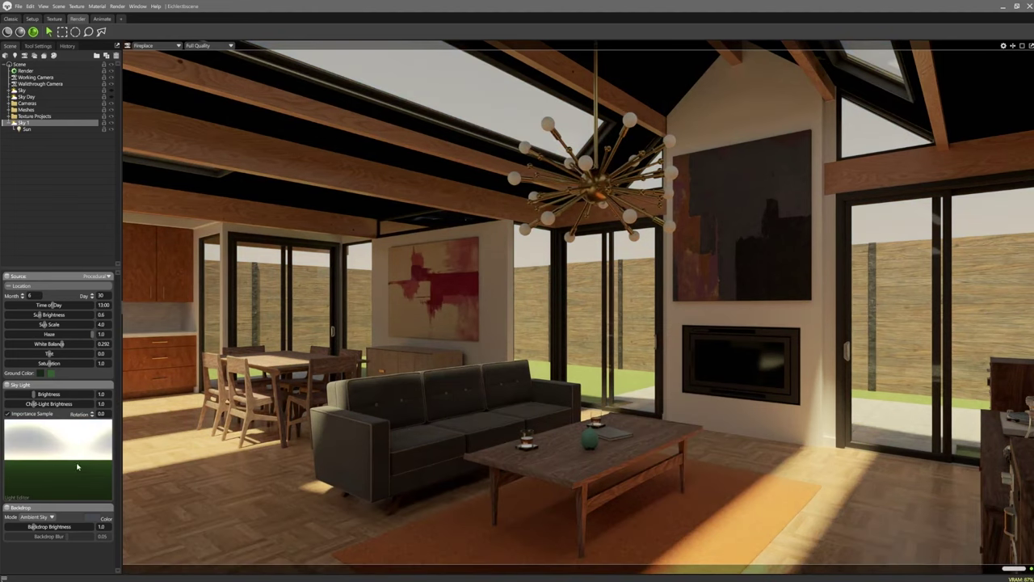
Step: Tint the sky light colour and the ground colour orange
{"action": "left_click", "coordinate": [32, 385]}
{"action": "left_click", "coordinate": [531, 250]}
{"action": "left_click", "coordinate": [609, 279]}
{"action": "left_click", "coordinate": [40, 372]}
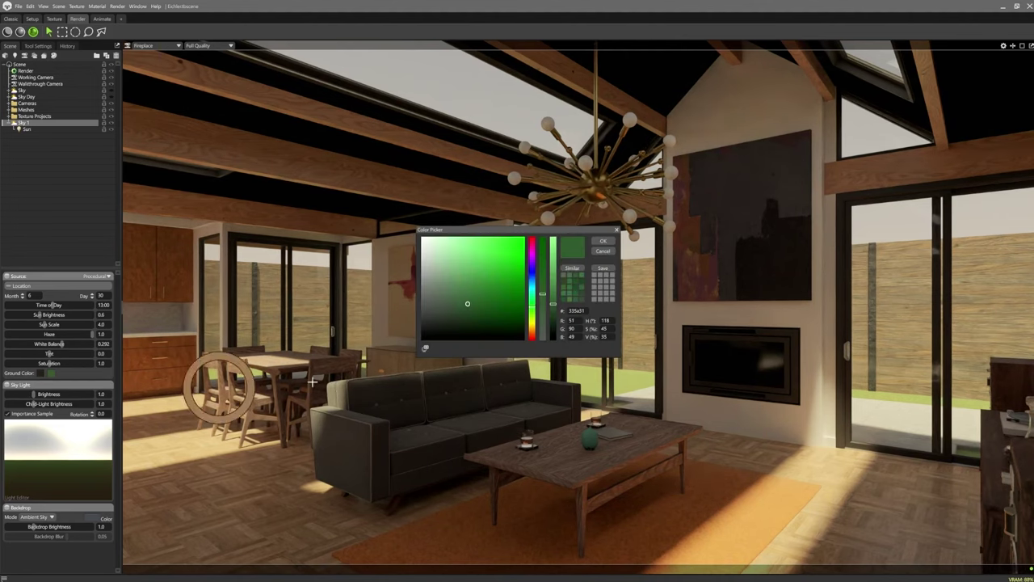
{"action": "left_click", "coordinate": [531, 257]}
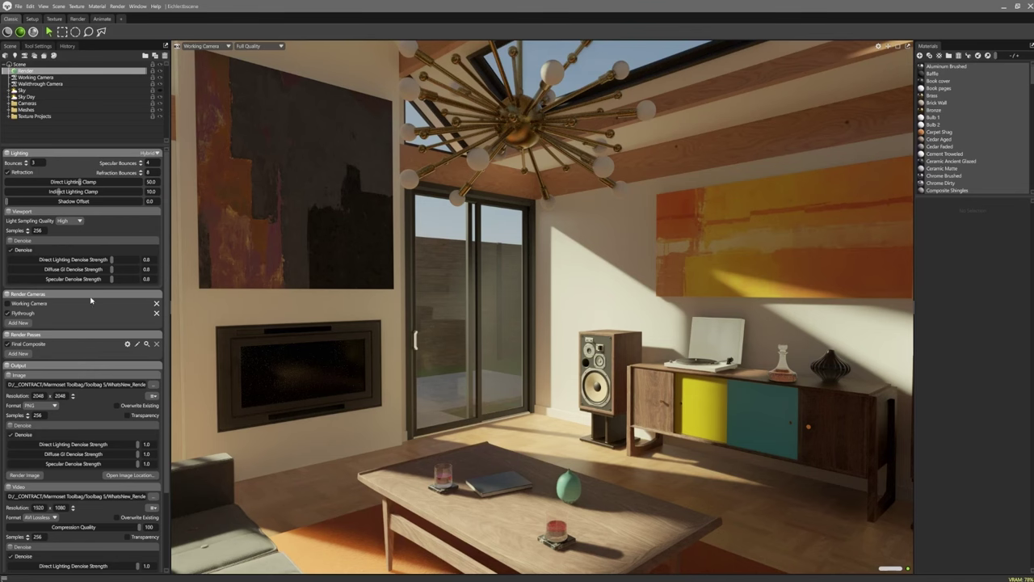
Step: Scroll down the Render object's settings toward the bounce and denoise options
{"action": "scroll", "coordinate": [165, 332], "scroll_direction": "down", "scroll_amount": 3}
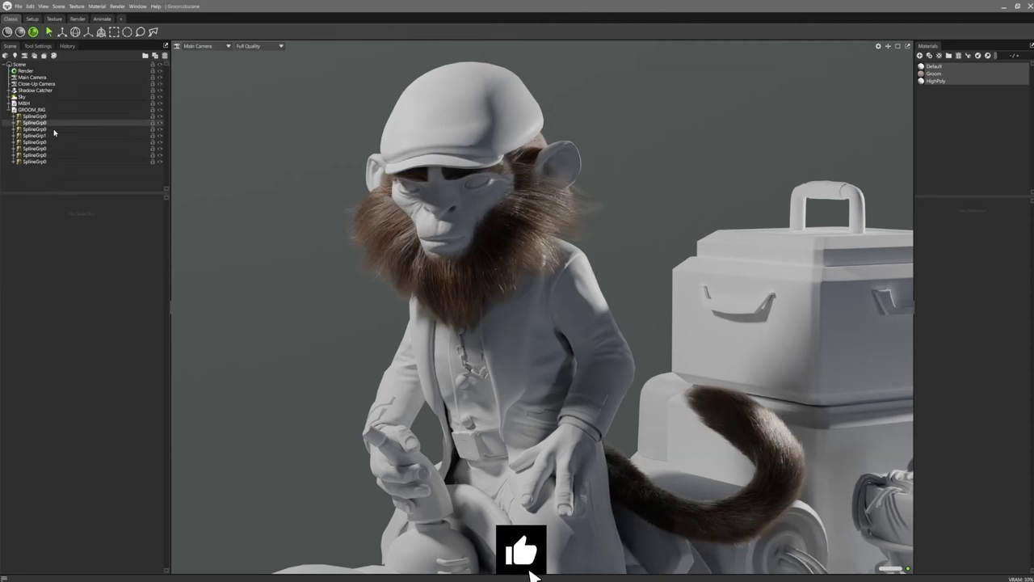
Step: In the Close-Up Camera view, set a fur spline group's strand tessellation 0.2, density 1.0 and hair root scale 0.2
{"action": "left_click", "coordinate": [37, 155]}
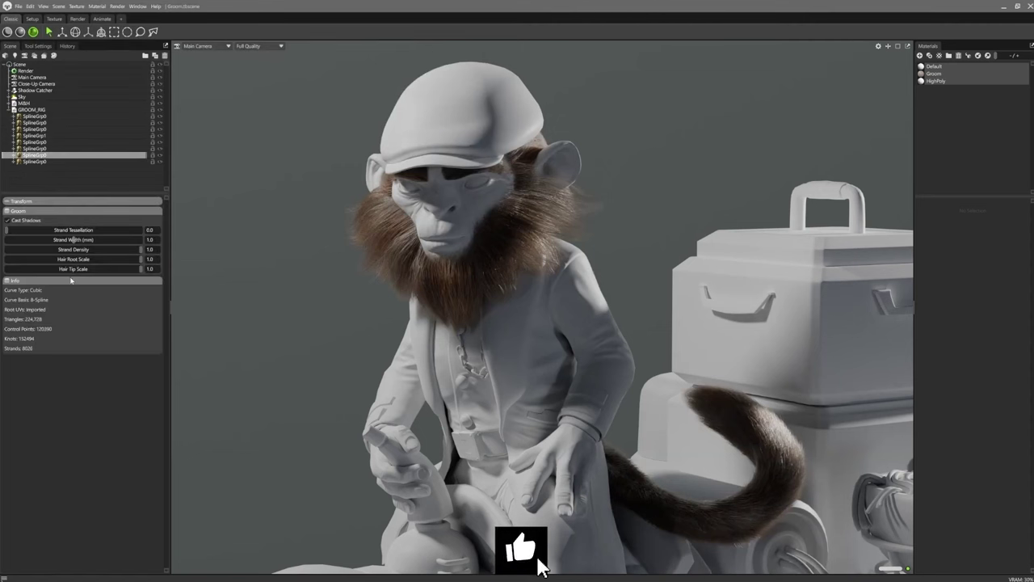
{"action": "left_click", "coordinate": [229, 46]}
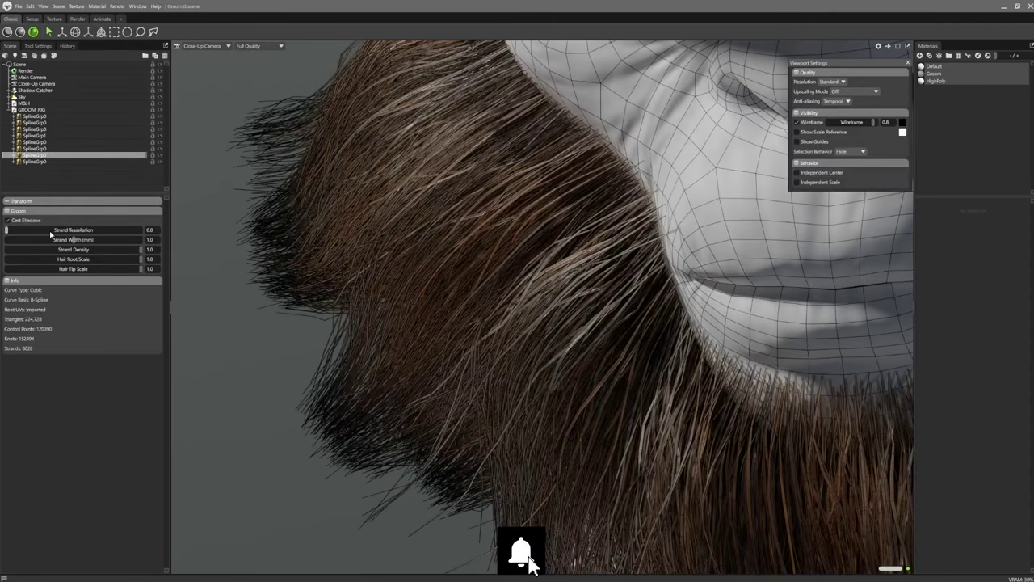
{"action": "left_click_drag", "start_coordinate": [50, 235], "coordinate": [120, 236]}
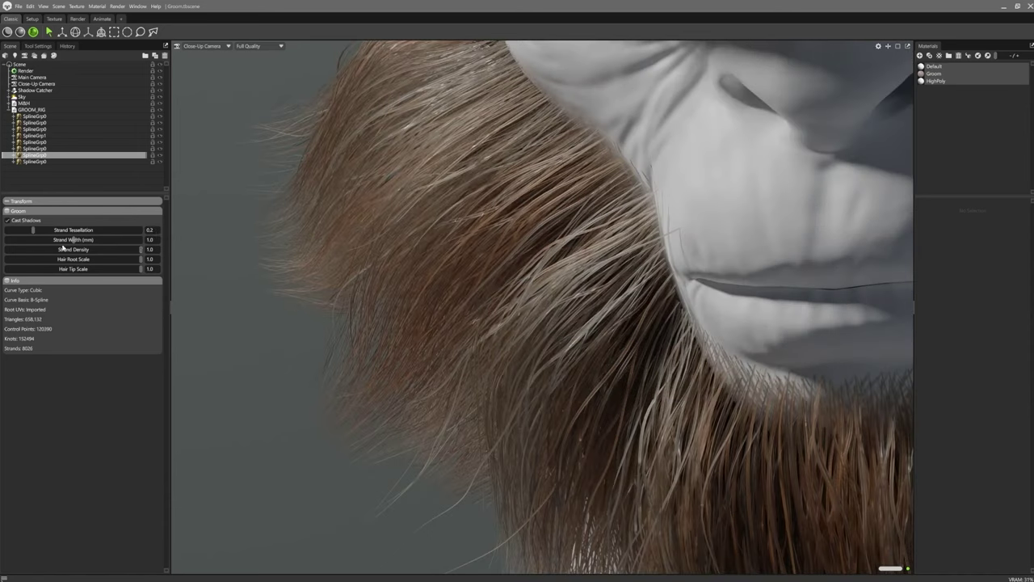
{"action": "key", "text": "Return"}
{"action": "left_click_drag", "start_coordinate": [133, 252], "coordinate": [138, 250]}
{"action": "type", "text": "0.2"}
{"action": "key", "text": "Return"}
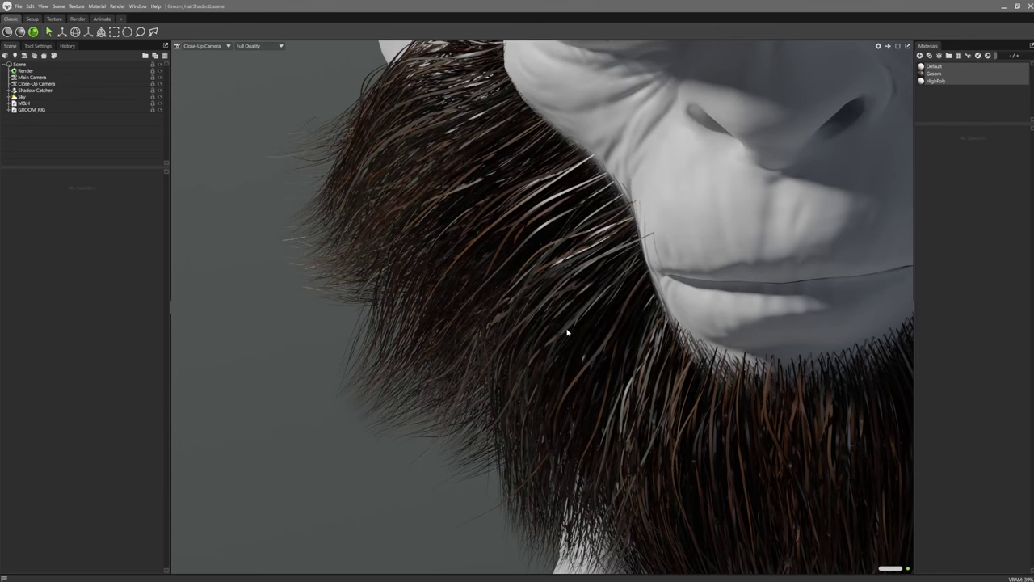
Step: Switch the Groom material's reflection to Hair with radial roughness 0.1 and roughness 0.2
{"action": "left_click", "coordinate": [936, 73]}
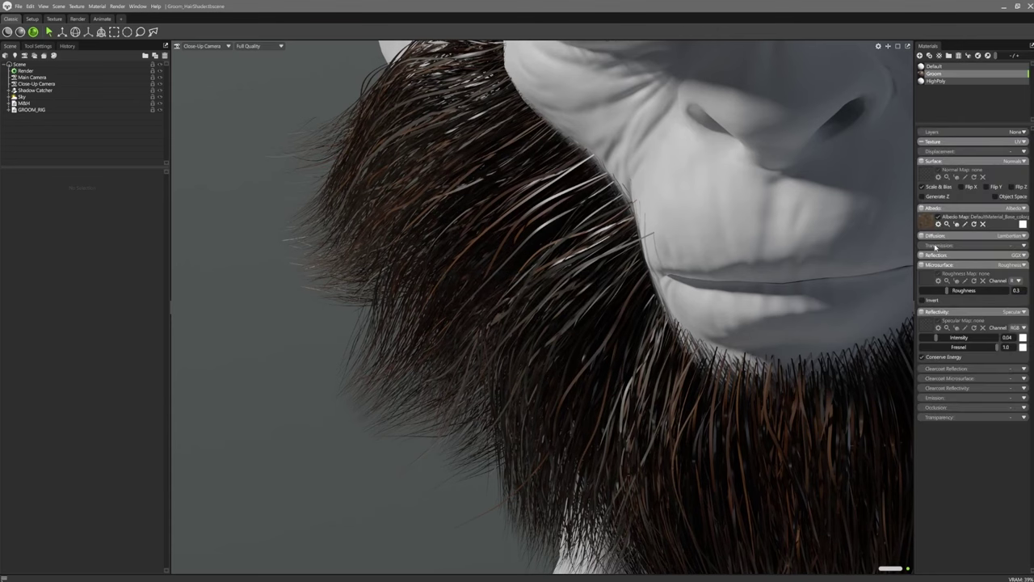
{"action": "left_click", "coordinate": [1017, 255]}
{"action": "left_click", "coordinate": [1011, 297]}
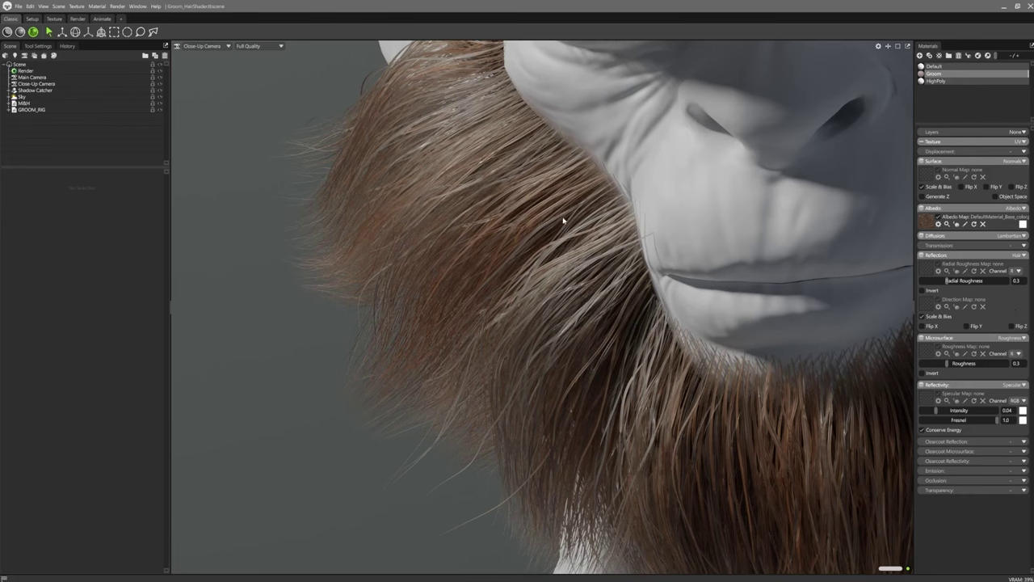
{"action": "key", "text": "Return"}
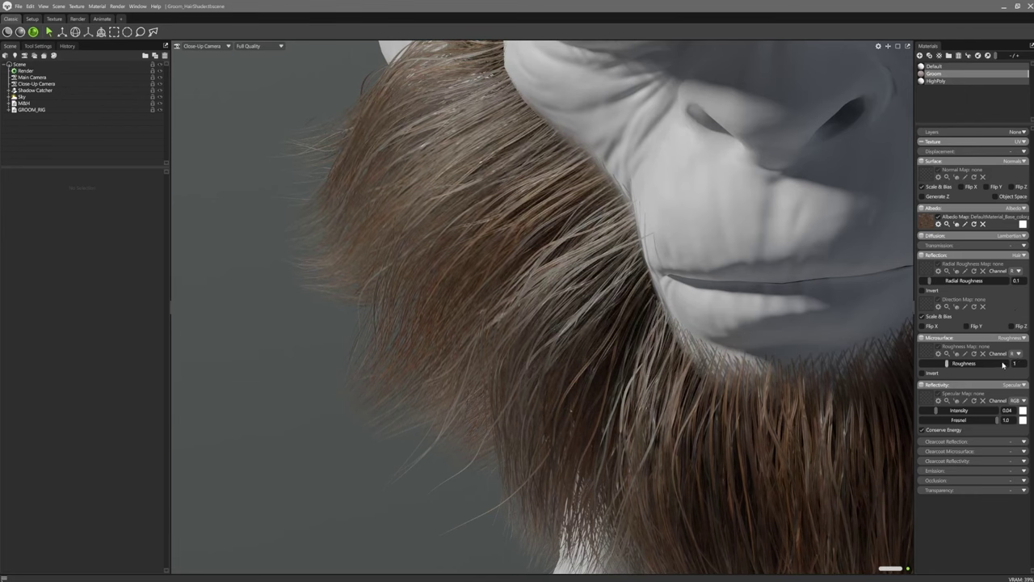
{"action": "key", "text": "Return"}
{"action": "type", "text": "0.2"}
{"action": "key", "text": "Return"}
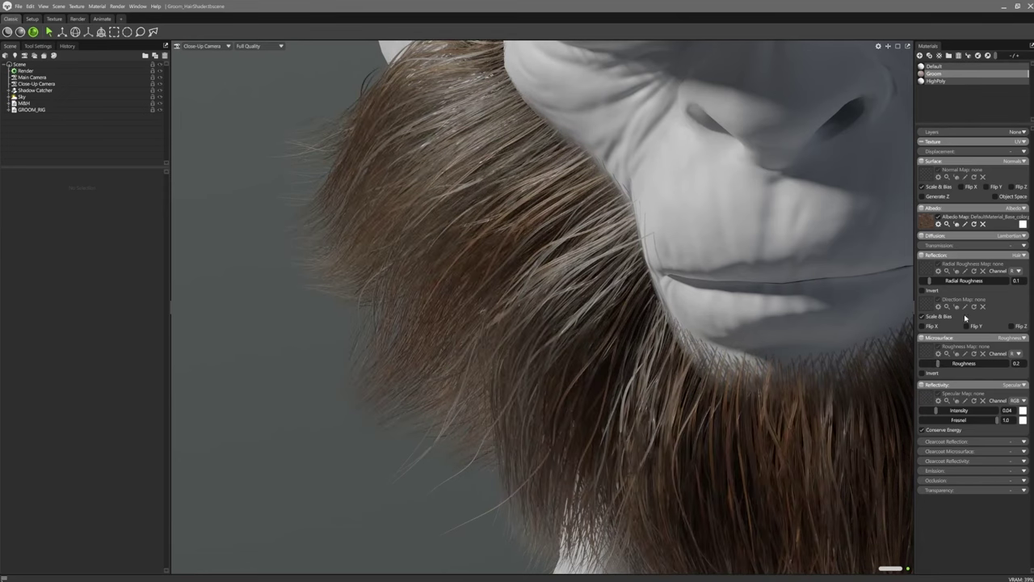
Step: Colour the fur with an albedo gradient from dark brown to pale yellow, dark end widened to 0.373
{"action": "left_click", "coordinate": [1024, 208]}
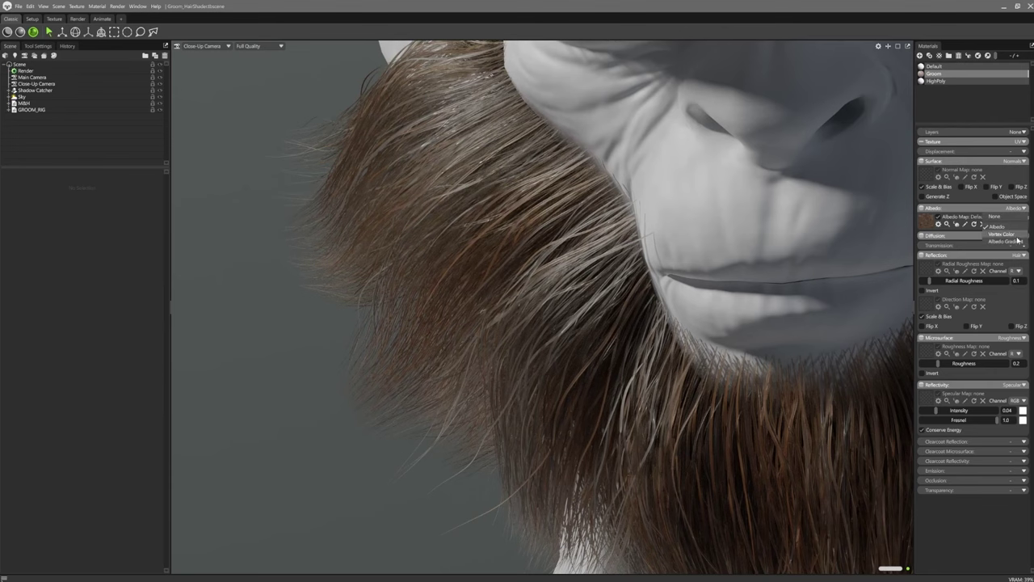
{"action": "left_click", "coordinate": [1017, 241]}
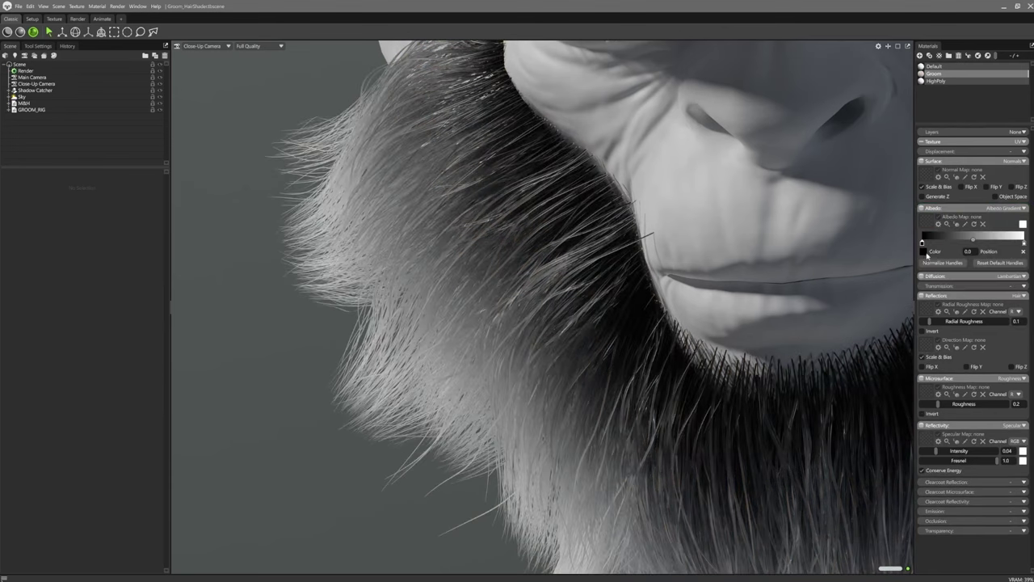
{"action": "left_click", "coordinate": [936, 252]}
{"action": "left_click", "coordinate": [493, 314]}
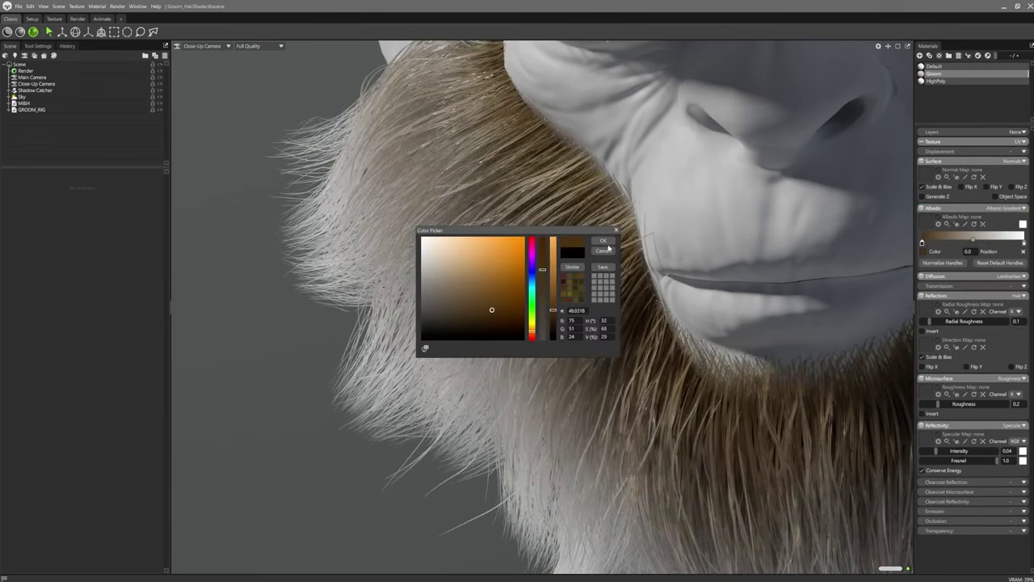
{"action": "left_click", "coordinate": [603, 241]}
{"action": "left_click", "coordinate": [1023, 243]}
{"action": "left_click", "coordinate": [924, 252]}
{"action": "left_click", "coordinate": [542, 321]}
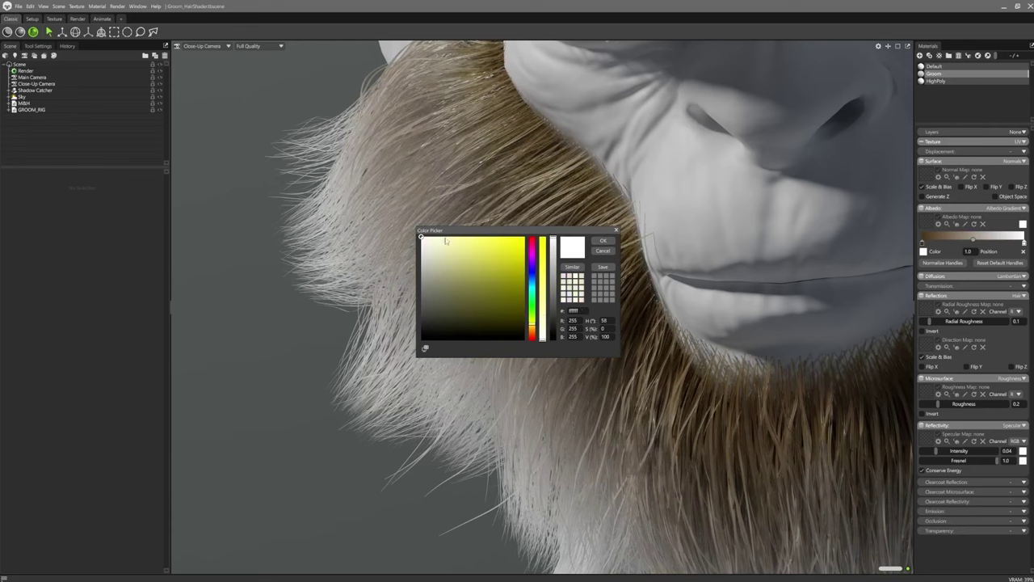
{"action": "left_click", "coordinate": [446, 241]}
{"action": "left_click", "coordinate": [603, 241]}
{"action": "left_click_drag", "start_coordinate": [922, 242], "coordinate": [960, 242]}
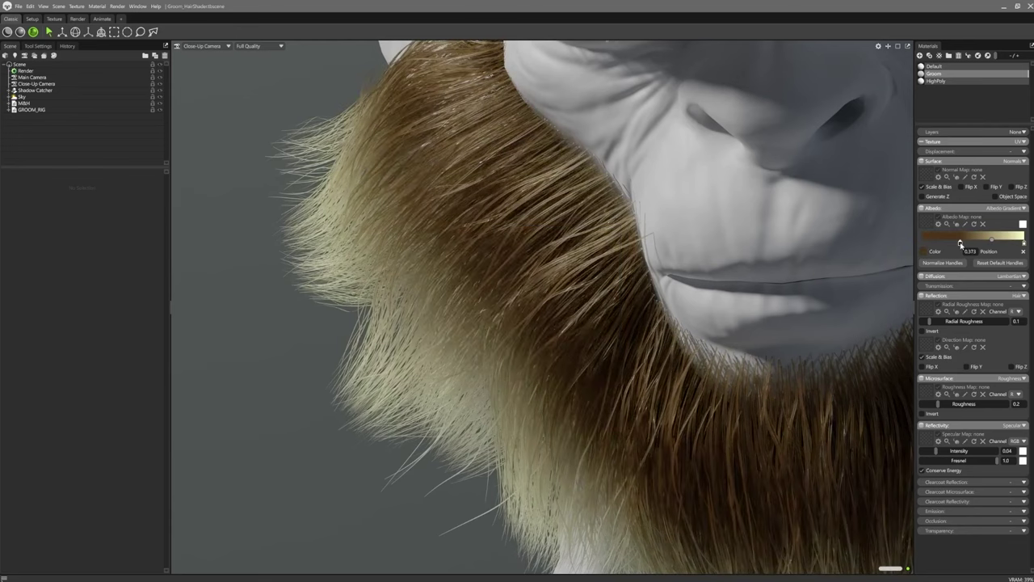
Step: Give the fur a Hair clearcoat reflection with an orange tint
{"action": "left_click", "coordinate": [1024, 483]}
{"action": "left_click", "coordinate": [1011, 524]}
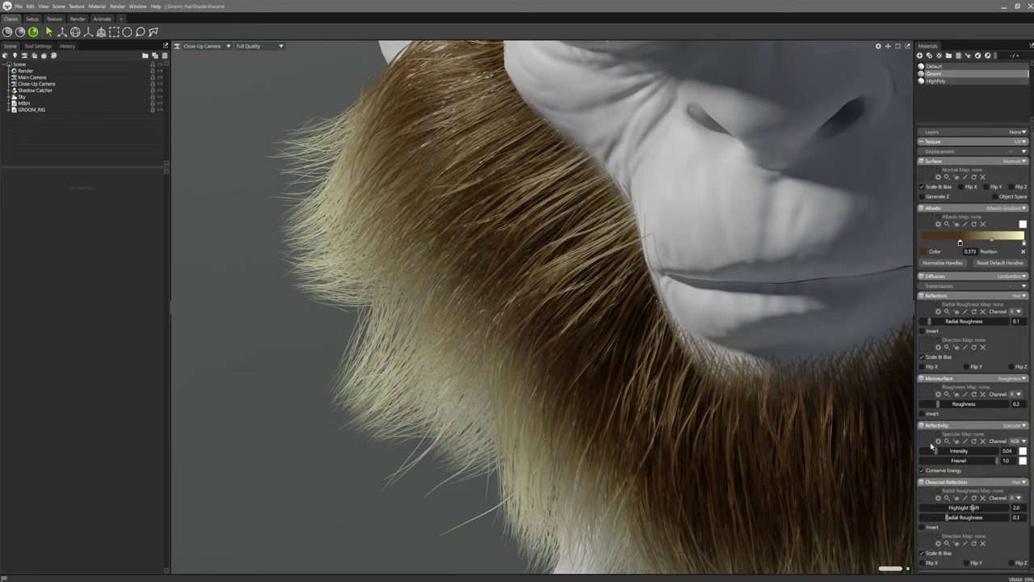
{"action": "left_click", "coordinate": [1023, 451]}
{"action": "left_click", "coordinate": [540, 241]}
{"action": "left_click", "coordinate": [605, 245]}
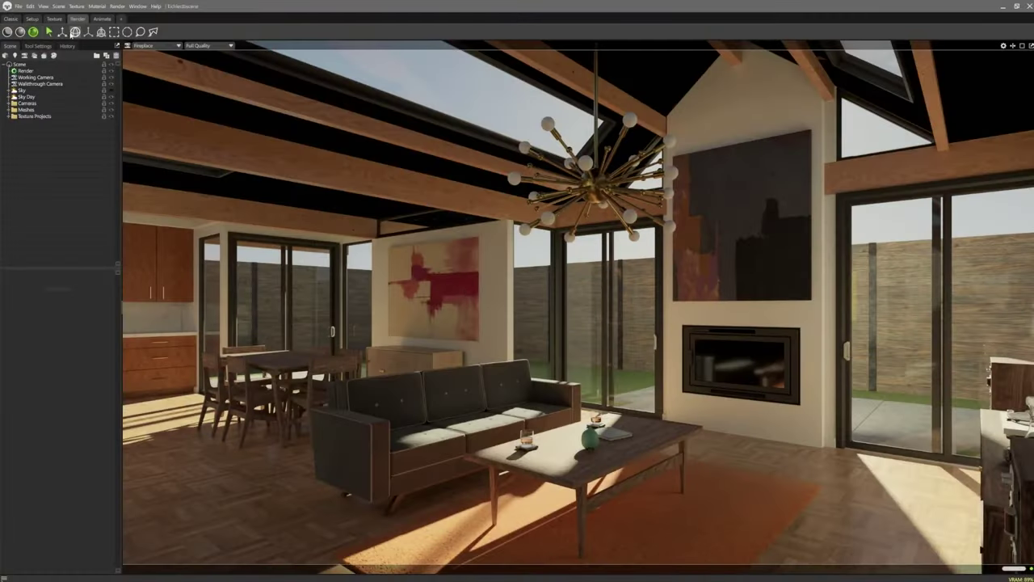
Step: Add a new Sky to the living room and make it procedural instead of image-based
{"action": "left_click", "coordinate": [59, 6]}
{"action": "left_click", "coordinate": [148, 43]}
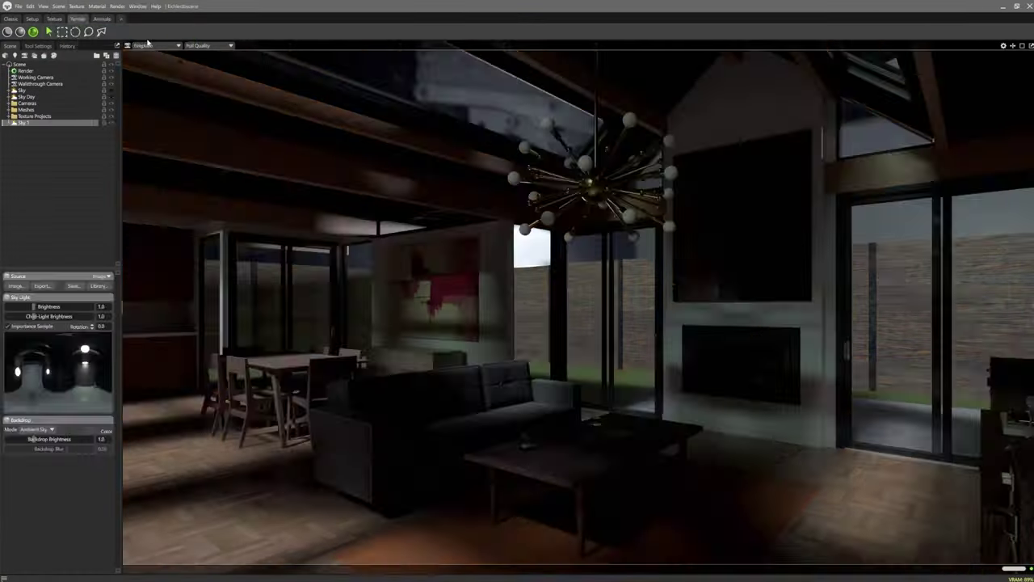
{"action": "left_click", "coordinate": [102, 276]}
{"action": "left_click", "coordinate": [97, 293]}
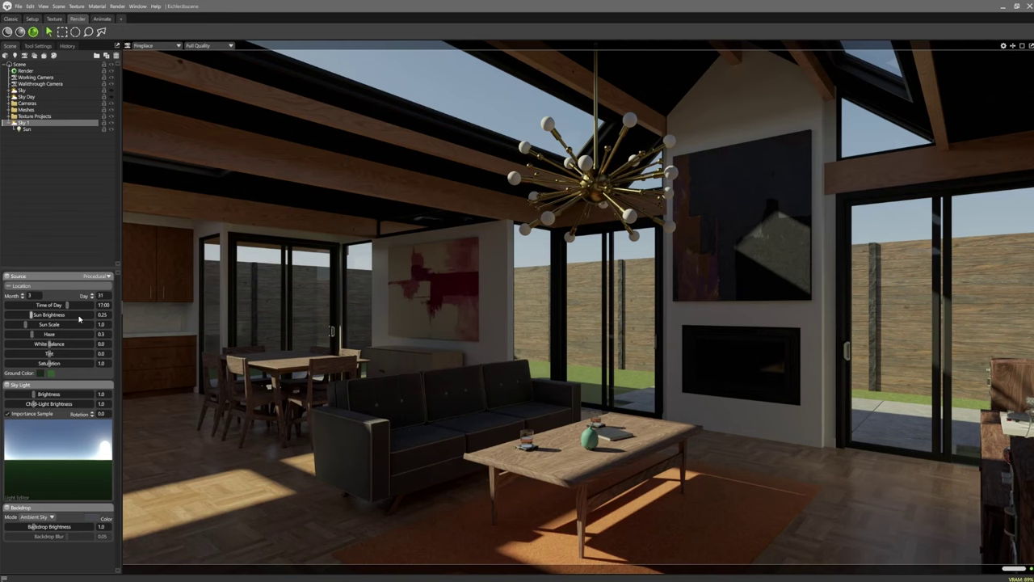
Step: Set the sky's Time of Day to 13:00 and shift its white balance
{"action": "left_click_drag", "start_coordinate": [105, 307], "coordinate": [105, 306]}
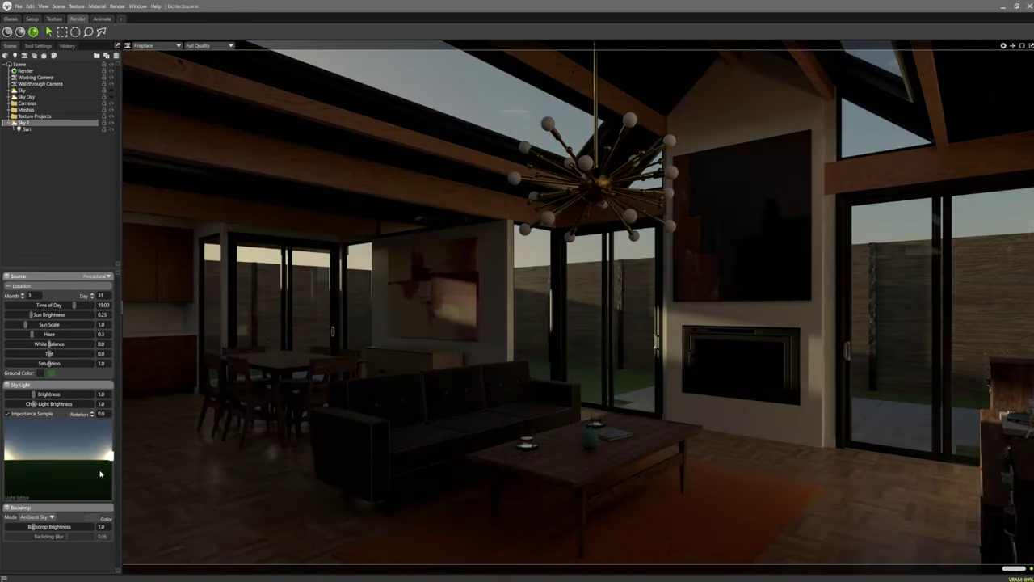
{"action": "left_click_drag", "start_coordinate": [104, 306], "coordinate": [104, 307]}
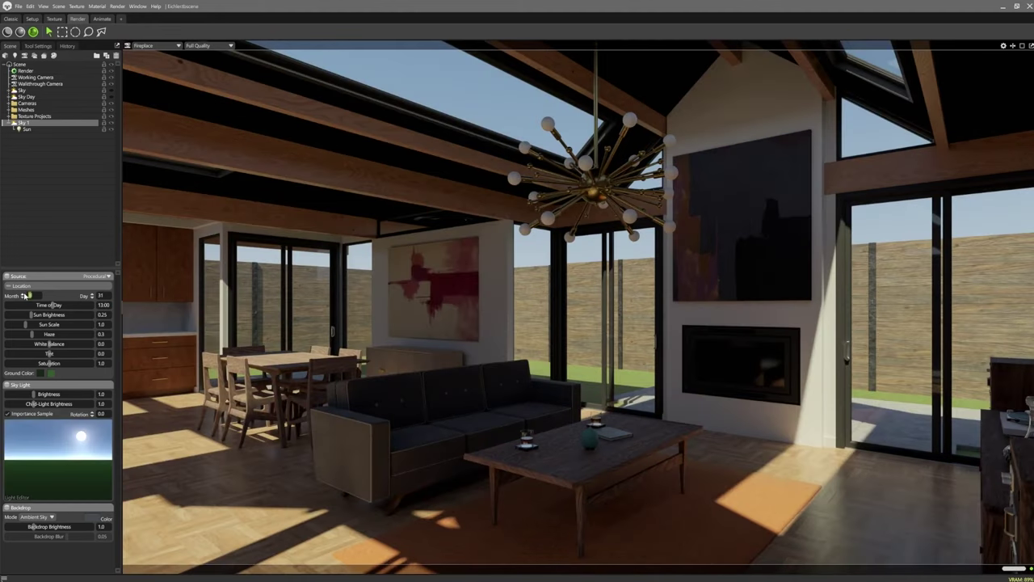
{"action": "mouse_move", "coordinate": [27, 296]}
{"action": "left_mouse_down"}
{"action": "mouse_move", "coordinate": [58, 305]}
{"action": "mouse_move", "coordinate": [23, 296]}
{"action": "left_mouse_up"}
{"action": "type", "text": "13:00"}
{"action": "key", "text": "Return"}
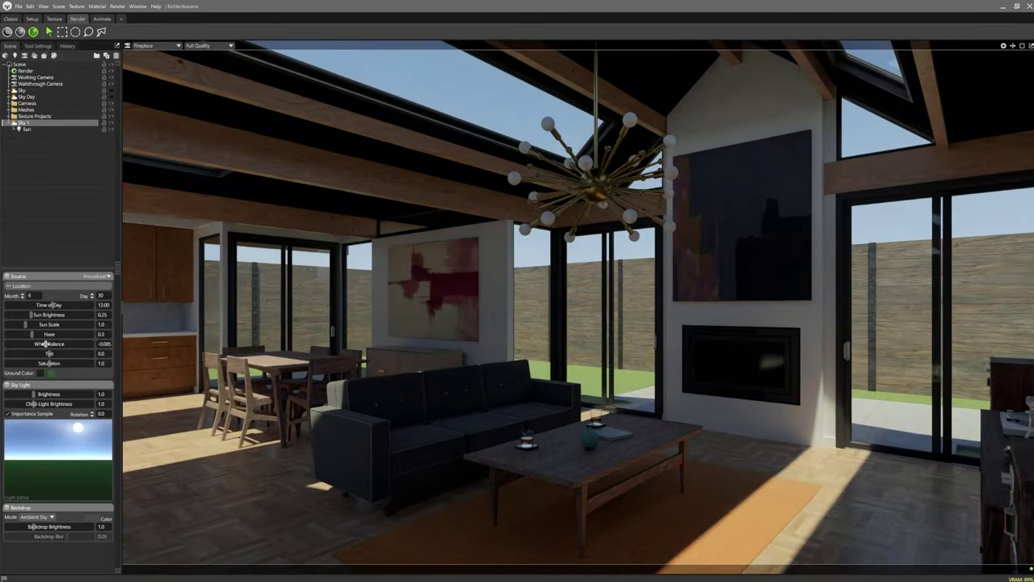
{"action": "left_click_drag", "start_coordinate": [50, 343], "coordinate": [60, 348]}
{"action": "scroll", "coordinate": [95, 317], "scroll_direction": "up", "scroll_amount": 1}
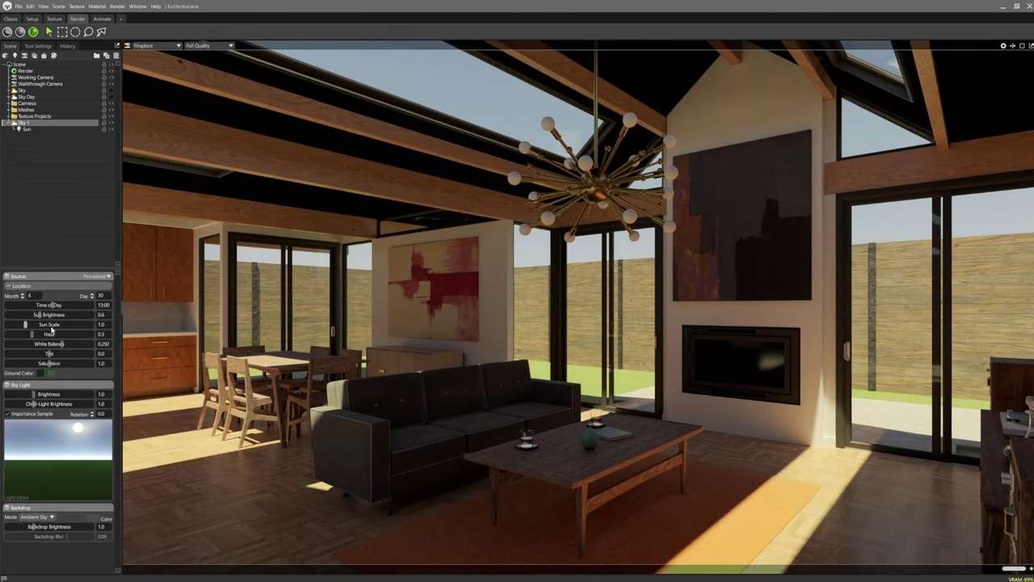
{"action": "scroll", "coordinate": [95, 326], "scroll_direction": "up", "scroll_amount": 2}
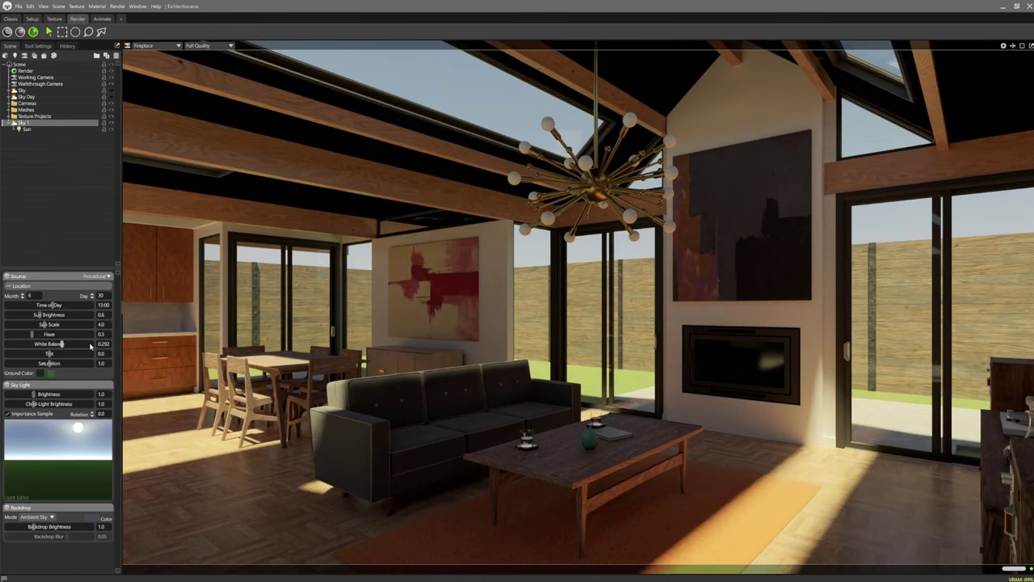
{"action": "scroll", "coordinate": [92, 338], "scroll_direction": "up", "scroll_amount": 2}
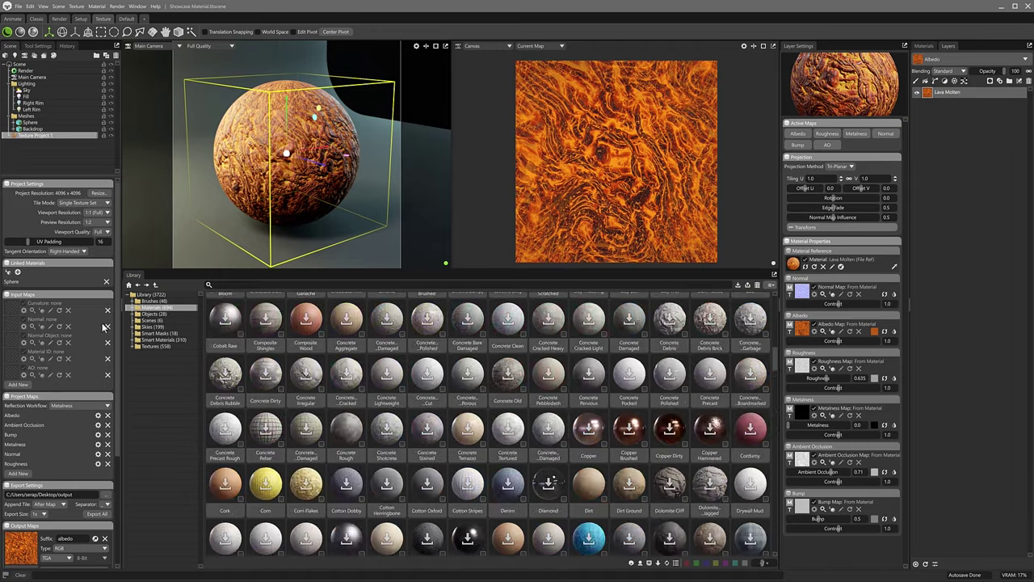
Step: Add Aluminum Foil as a new layer and mask Lava Molten with a black fill plus paint layer
{"action": "left_click", "coordinate": [158, 307]}
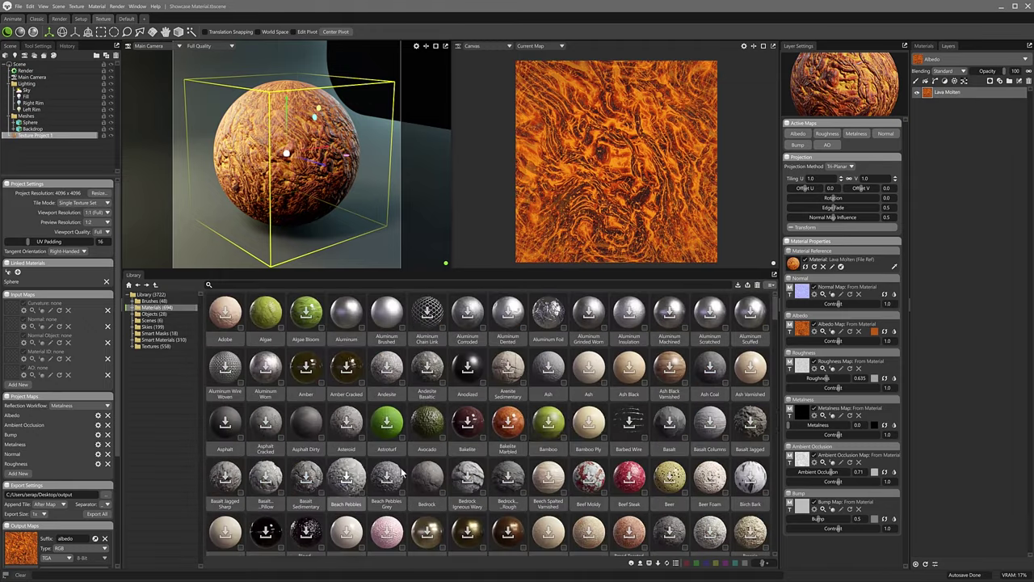
{"action": "double_click", "coordinate": [544, 347]}
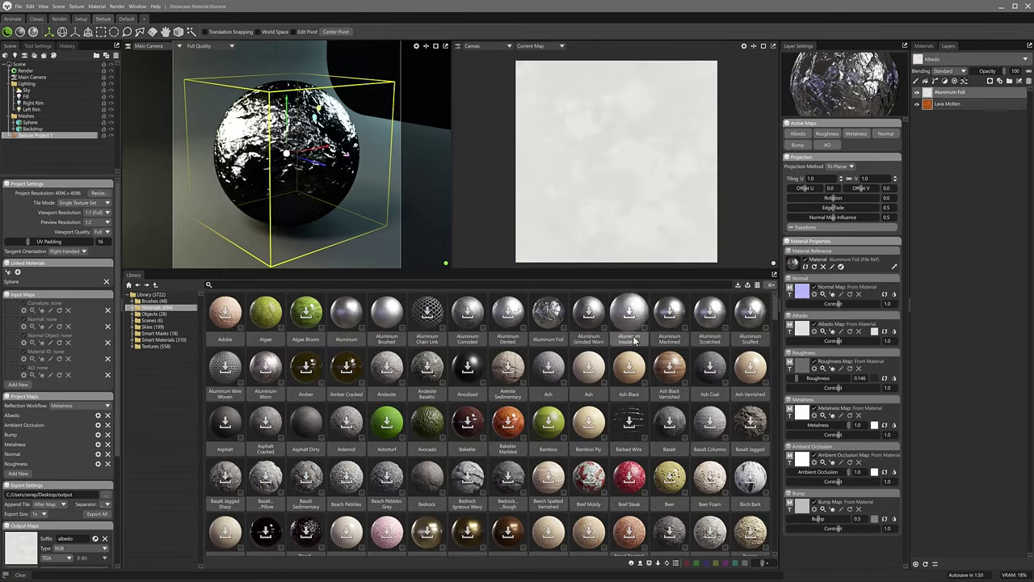
{"action": "left_click", "coordinate": [945, 81]}
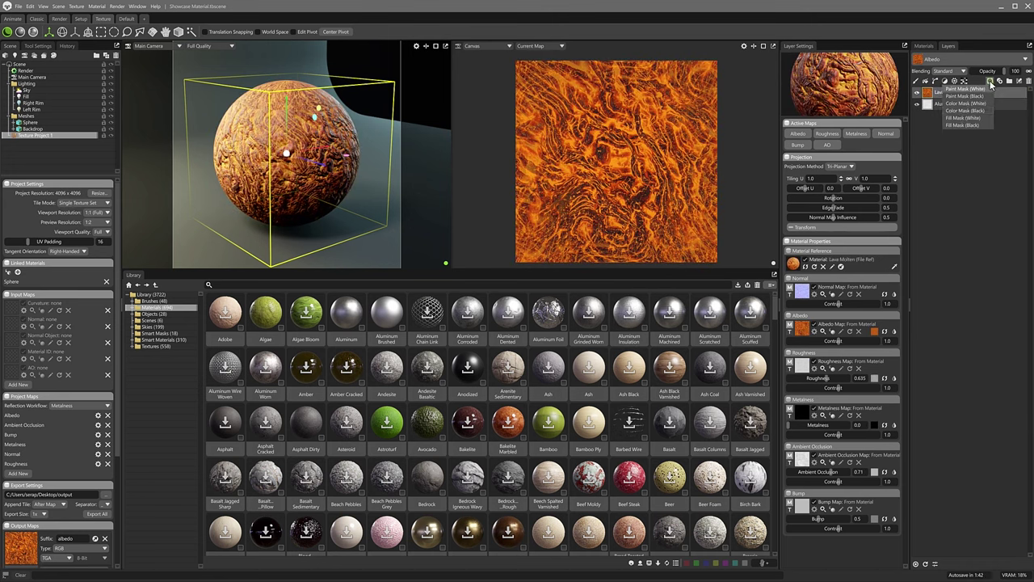
{"action": "left_click", "coordinate": [968, 131]}
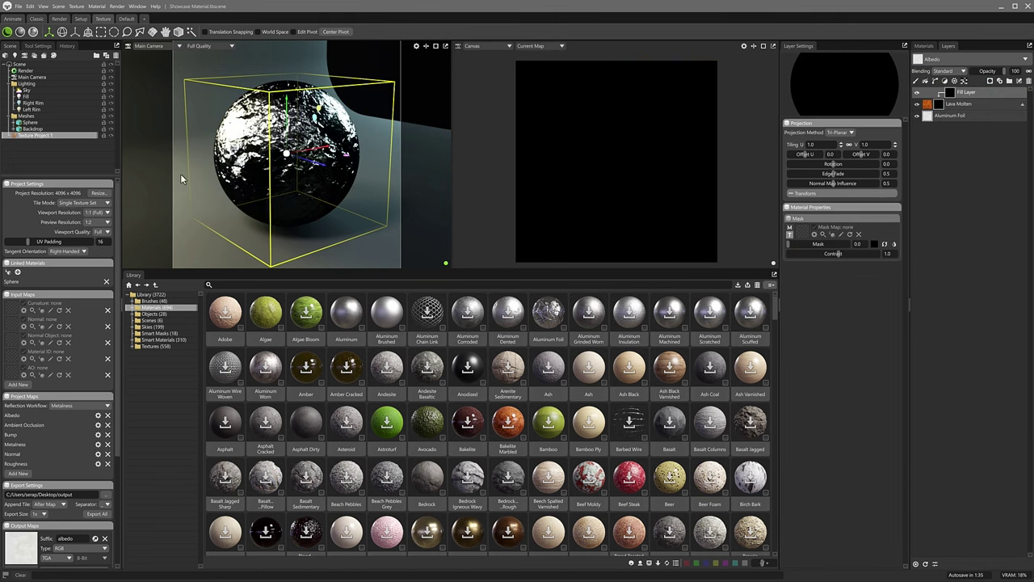
{"action": "left_click", "coordinate": [919, 82]}
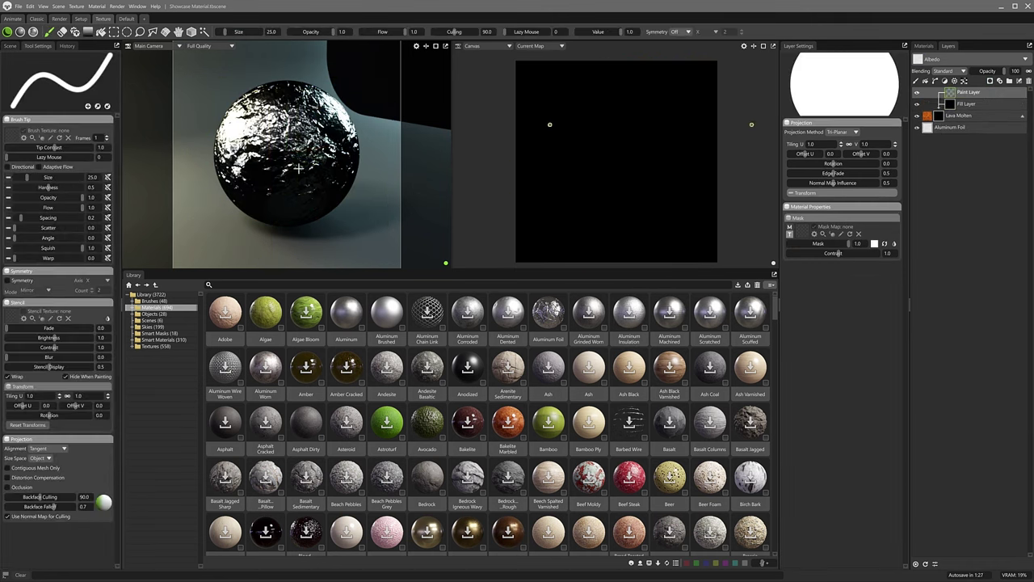
Step: Paint lava patches across the sphere with a rough grunge brush at size 333
{"action": "left_click", "coordinate": [153, 301]}
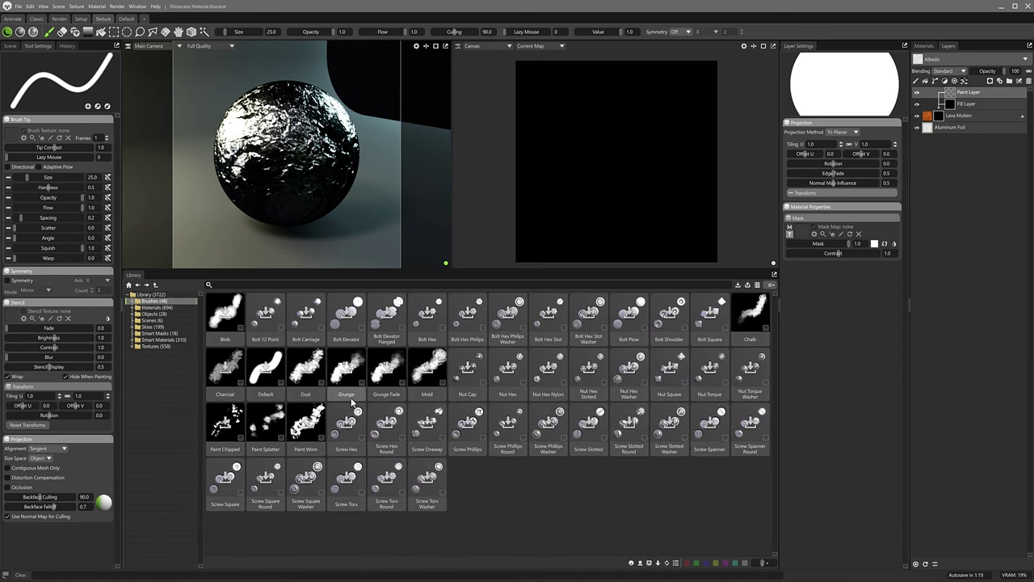
{"action": "left_click", "coordinate": [549, 305]}
{"action": "left_click_drag", "start_coordinate": [28, 177], "coordinate": [54, 177]}
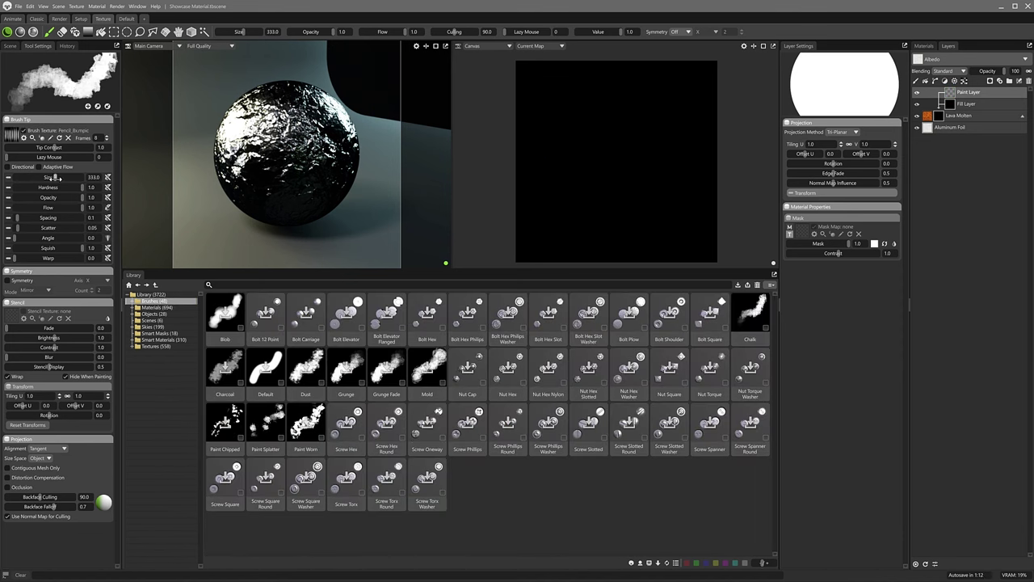
{"action": "mouse_move", "coordinate": [271, 166]}
{"action": "left_mouse_down"}
{"action": "mouse_move", "coordinate": [319, 107]}
{"action": "mouse_move", "coordinate": [291, 121]}
{"action": "mouse_move", "coordinate": [315, 173]}
{"action": "mouse_move", "coordinate": [392, 215]}
{"action": "left_mouse_up"}
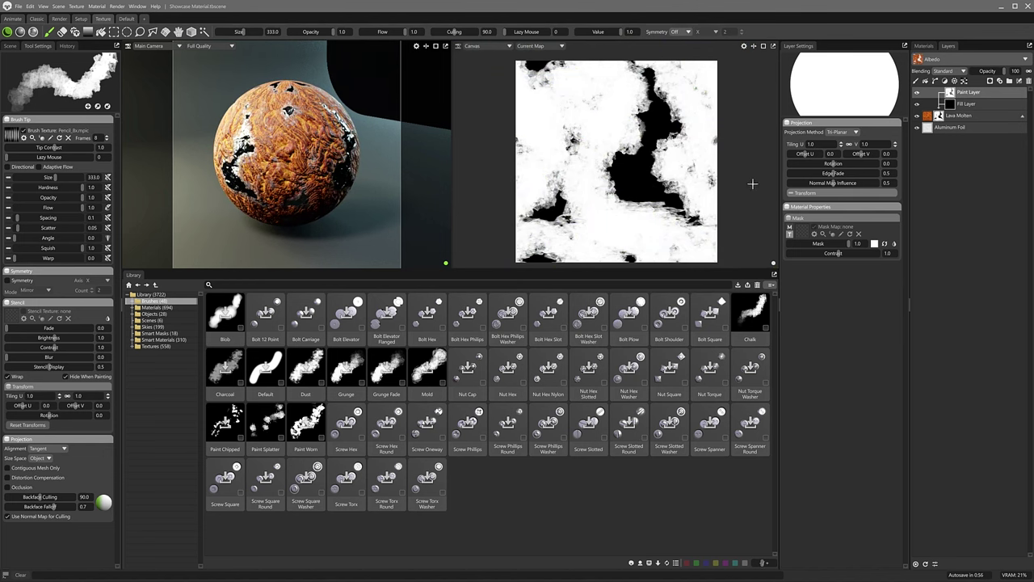
{"action": "left_click", "coordinate": [157, 333]}
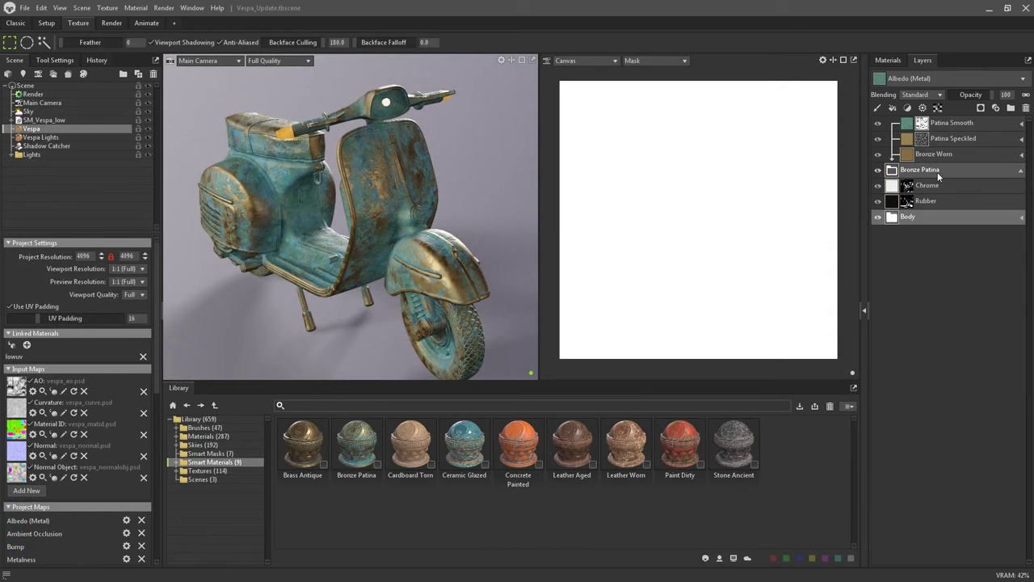
Step: Remove the Paint Dirty layer and export the Body group as the Rusty Painted Metal smart material
{"action": "double_click", "coordinate": [680, 443]}
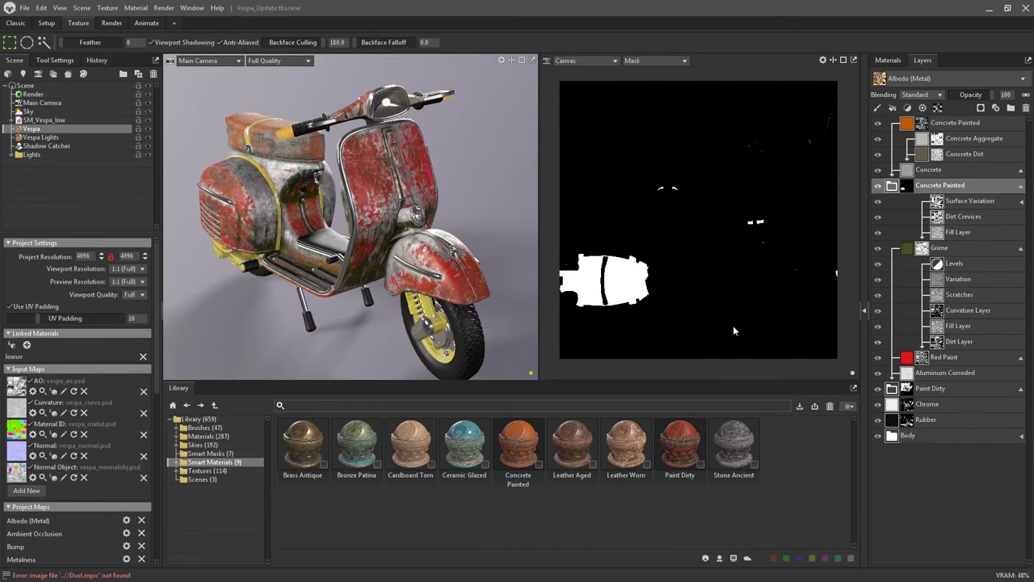
{"action": "key", "text": "Delete"}
{"action": "left_click", "coordinate": [1021, 153]}
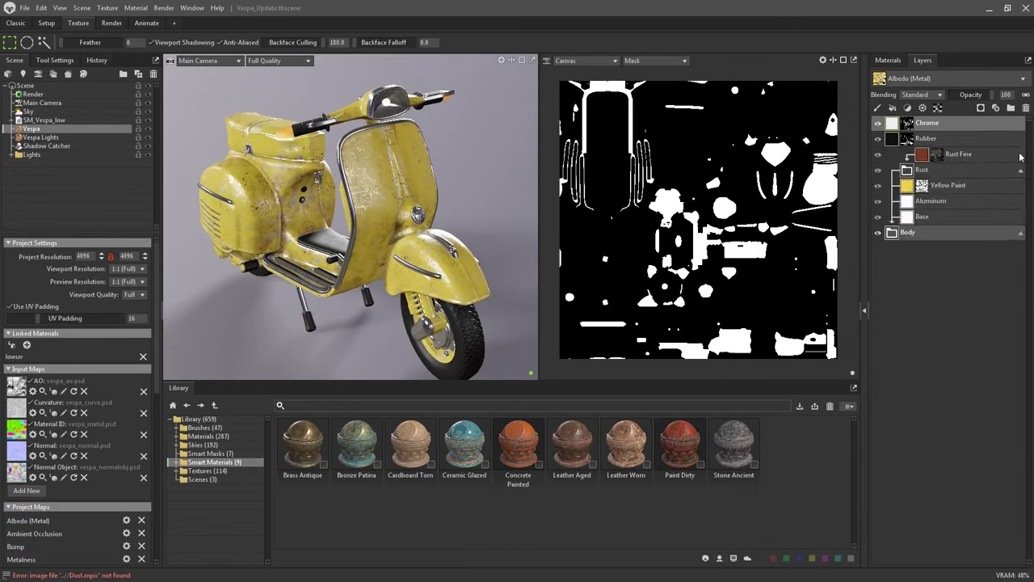
{"action": "left_click", "coordinate": [913, 232]}
{"action": "right_click", "coordinate": [912, 234]}
{"action": "left_click", "coordinate": [946, 279]}
{"action": "key", "text": "Return"}
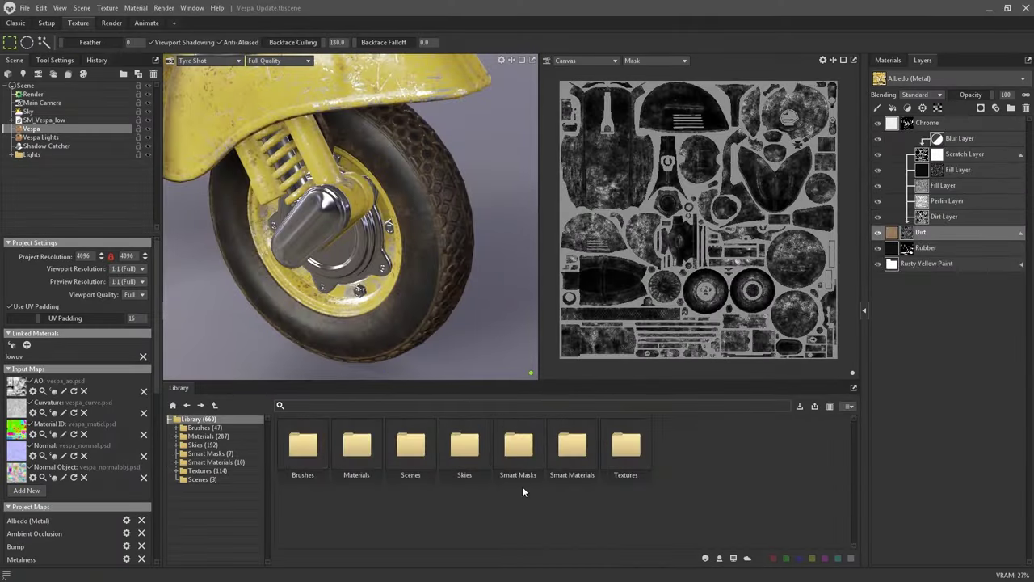
Step: Save the Vespa's Dirt layer as the Wheel Dirt smart mask
{"action": "double_click", "coordinate": [518, 445]}
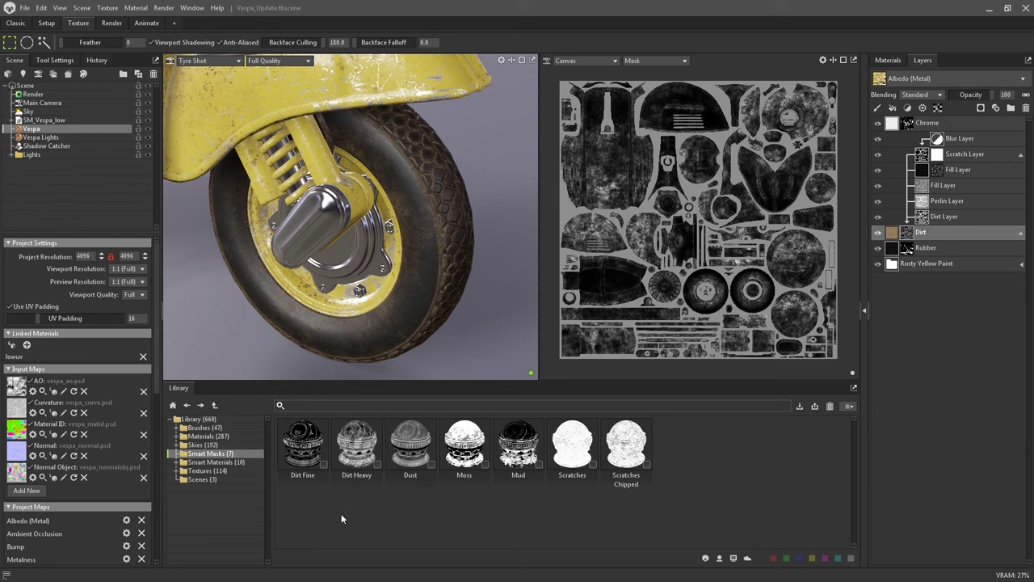
{"action": "right_click", "coordinate": [930, 232]}
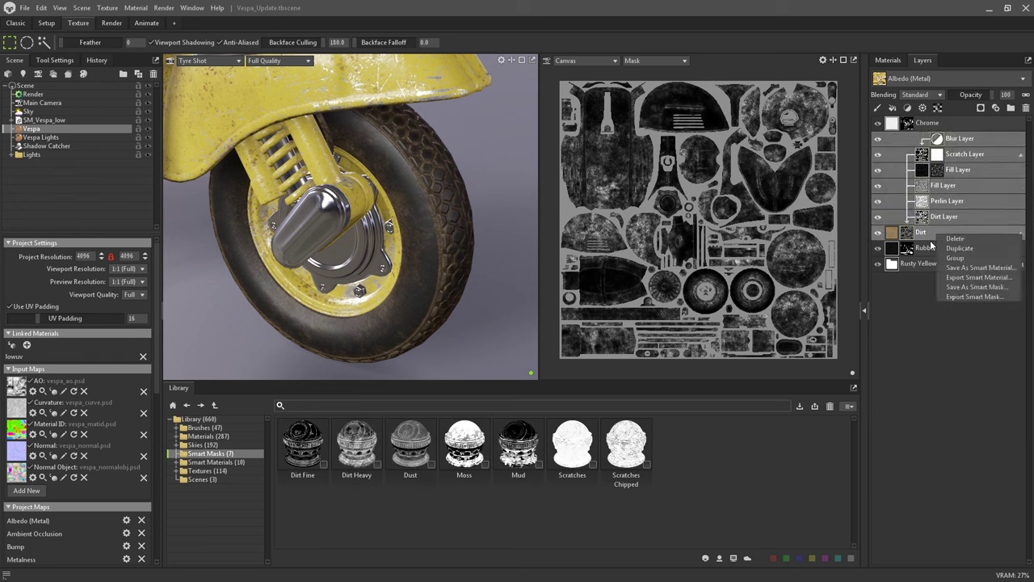
{"action": "left_click", "coordinate": [978, 293]}
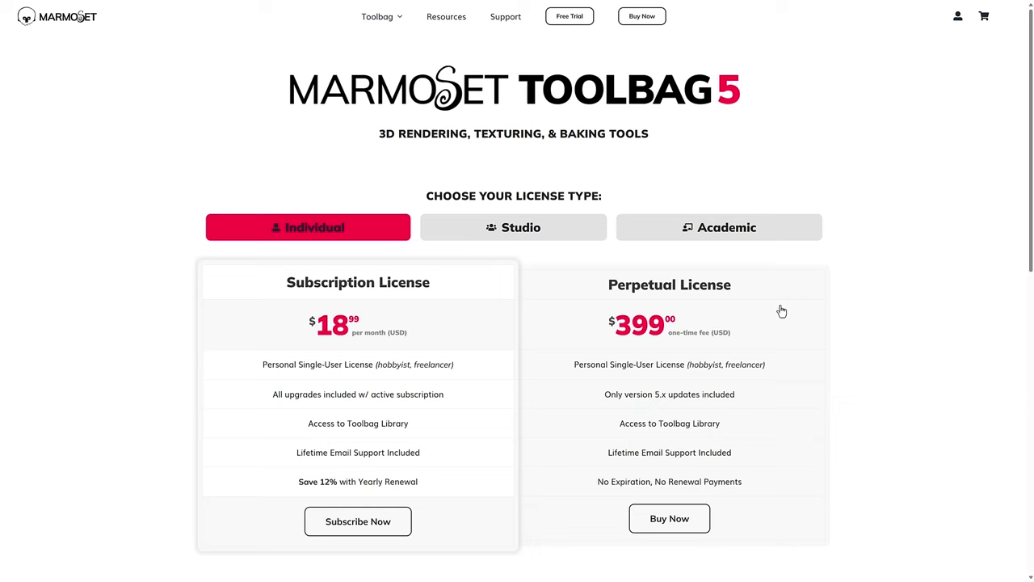
Step: Compare the Academic and Individual license pricing on the Marmoset pricing page
{"action": "scroll", "coordinate": [390, 322], "scroll_direction": "down", "scroll_amount": 1}
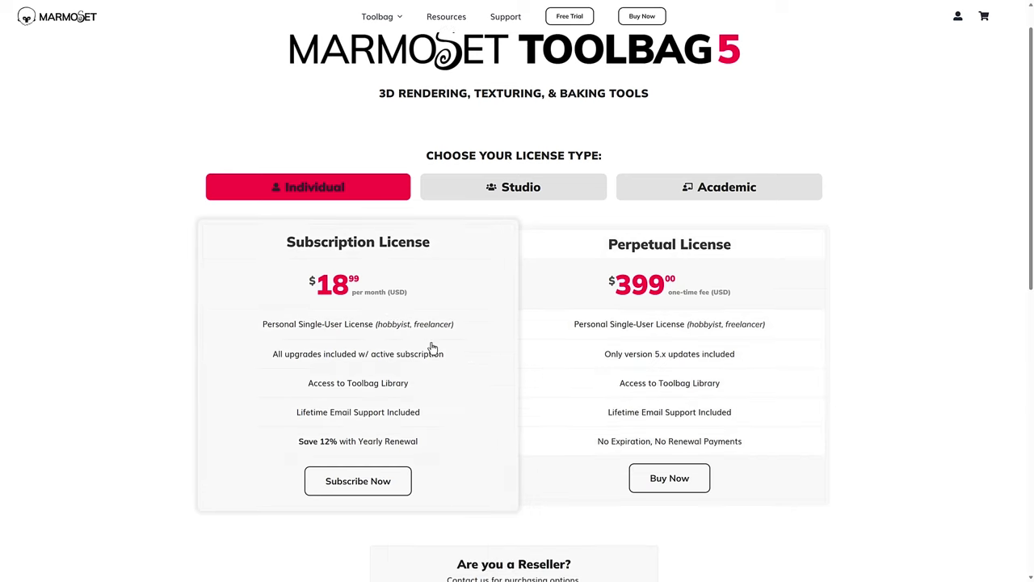
{"action": "scroll", "coordinate": [669, 202], "scroll_direction": "down", "scroll_amount": 2}
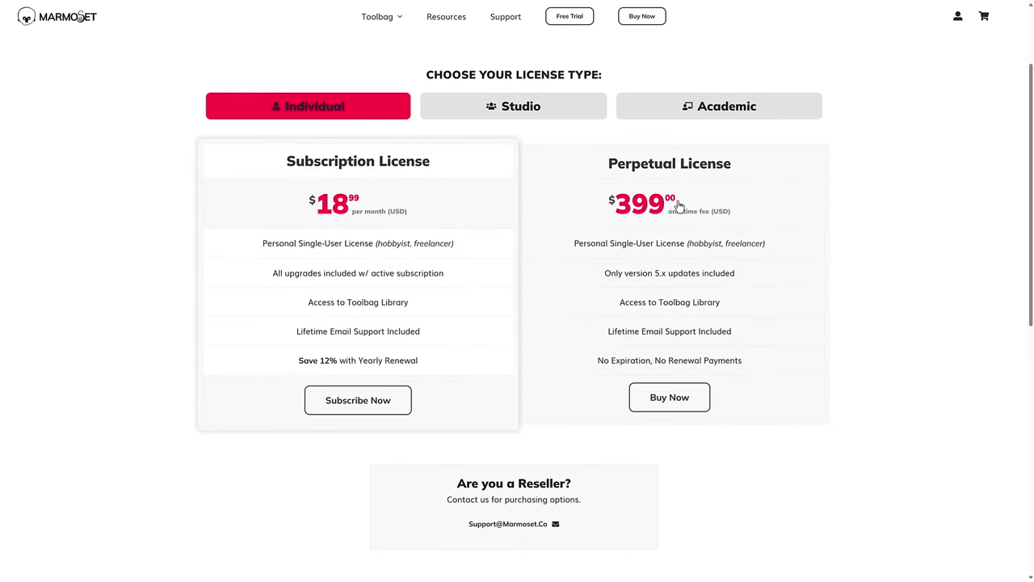
{"action": "left_click", "coordinate": [517, 107]}
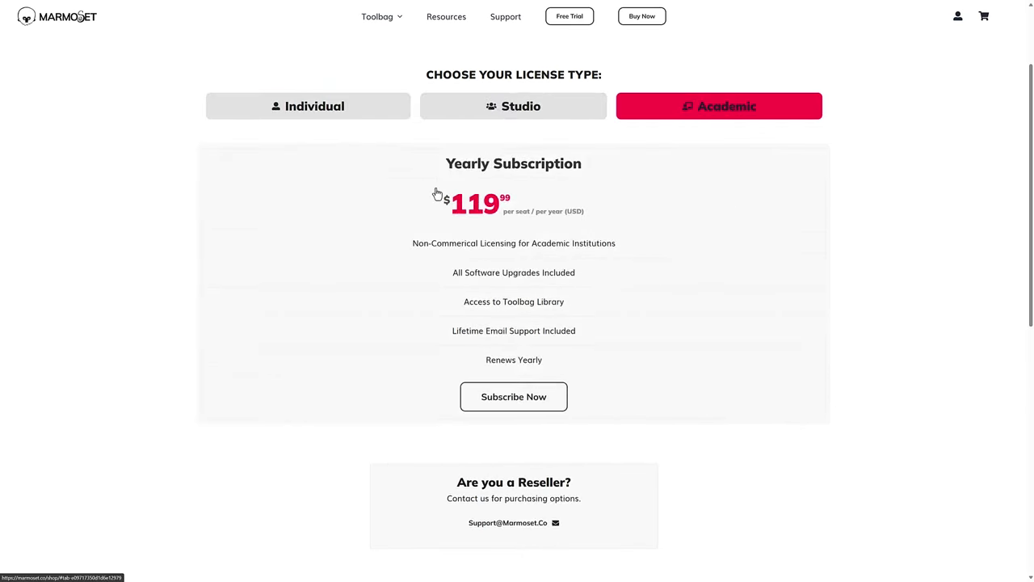
{"action": "left_click", "coordinate": [351, 111]}
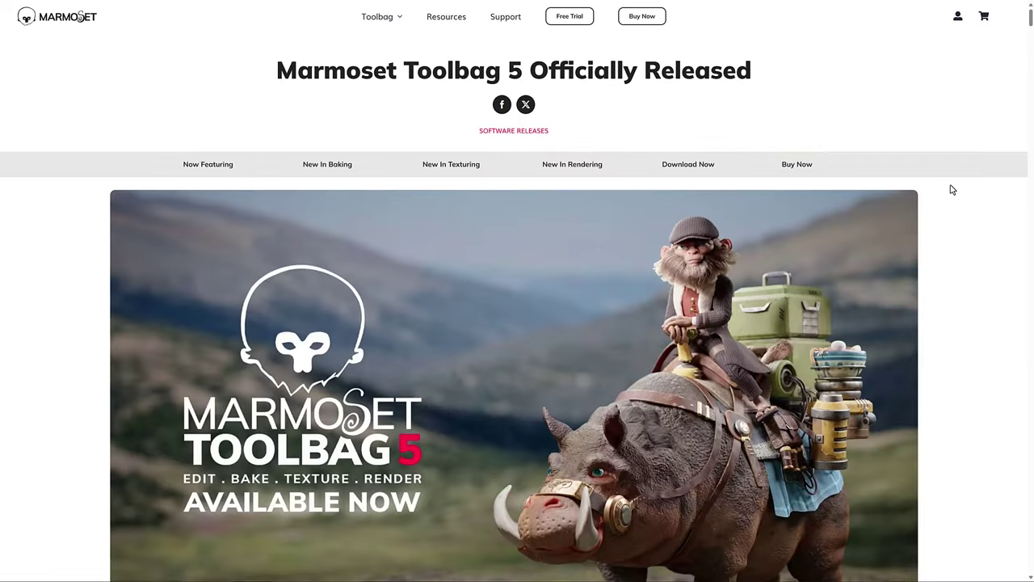
{"action": "scroll", "coordinate": [952, 189], "scroll_direction": "down", "scroll_amount": 10}
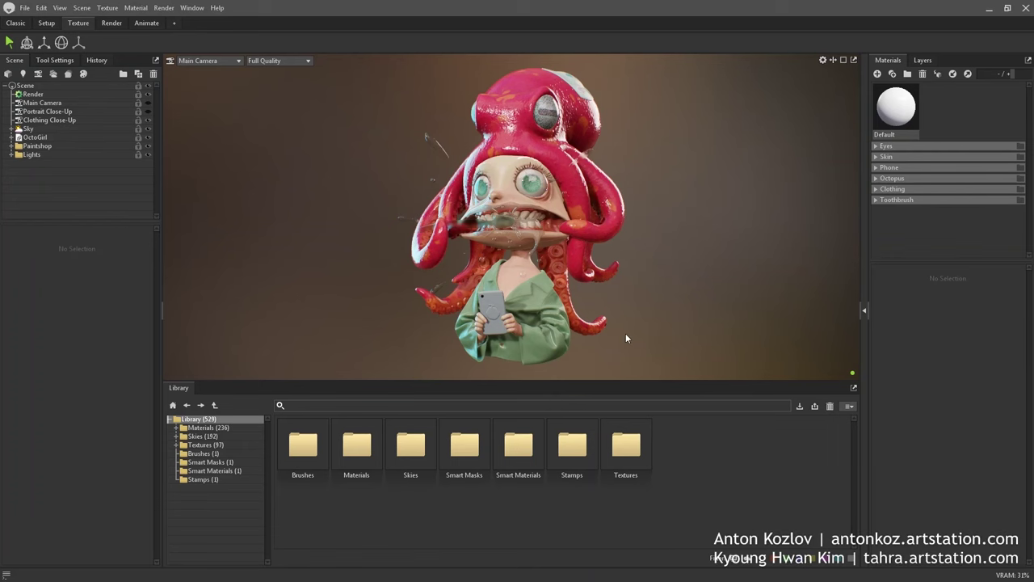
Step: Open the library's Skies folder and drag a sky onto the octopus character
{"action": "double_click", "coordinate": [410, 449]}
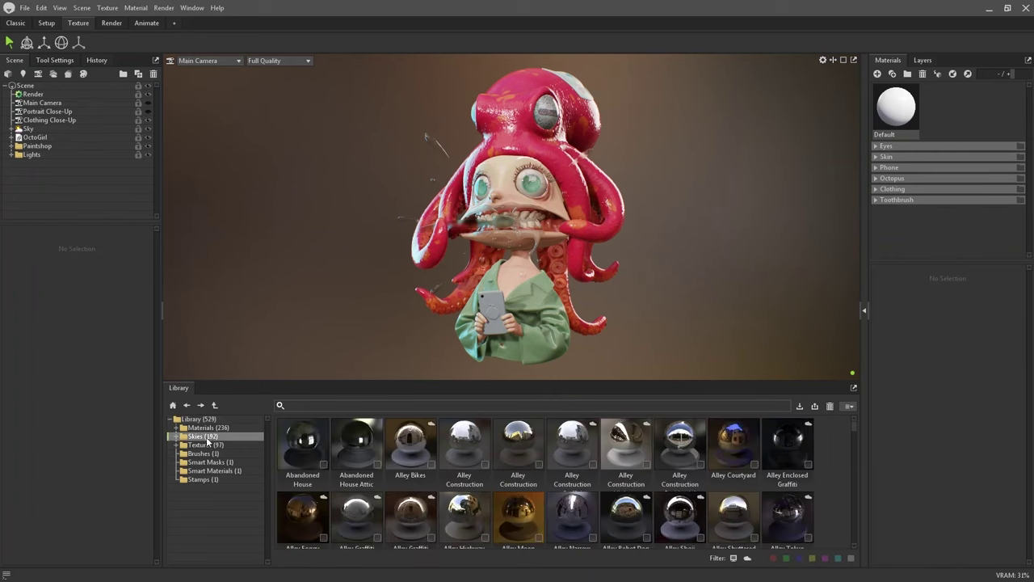
{"action": "scroll", "coordinate": [848, 483], "scroll_direction": "down", "scroll_amount": 5}
{"action": "scroll", "coordinate": [849, 483], "scroll_direction": "up", "scroll_amount": 5}
{"action": "left_click_drag", "start_coordinate": [302, 443], "coordinate": [714, 288]}
Step: Browse the Overcast, Evening, Midday, Morning and Sunset skies, then apply Golden Gate Bridge Bay
{"action": "left_click", "coordinate": [252, 486]}
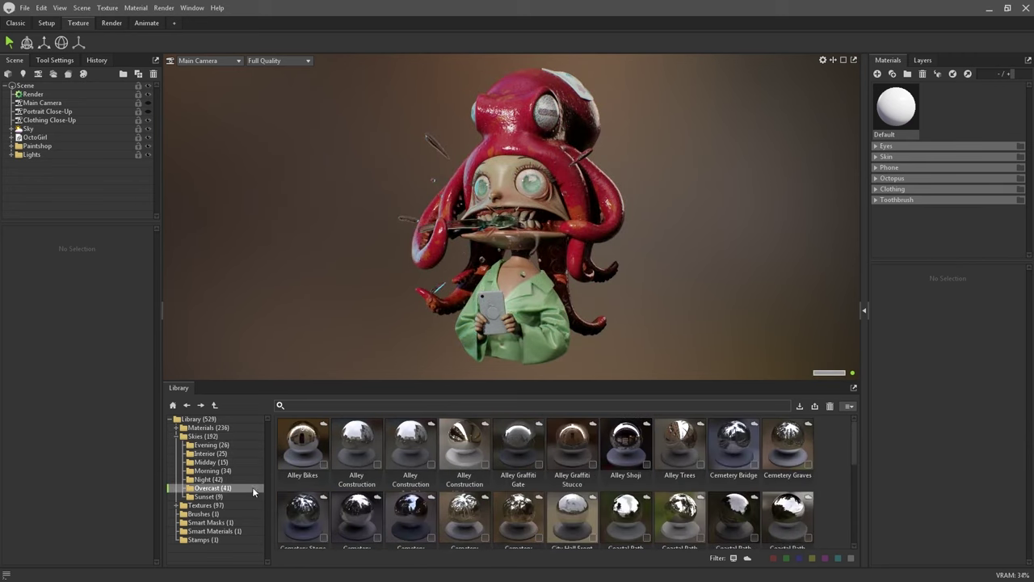
{"action": "left_click", "coordinate": [250, 446]}
{"action": "left_click", "coordinate": [250, 463]}
{"action": "left_click", "coordinate": [250, 471]}
{"action": "left_click", "coordinate": [251, 494]}
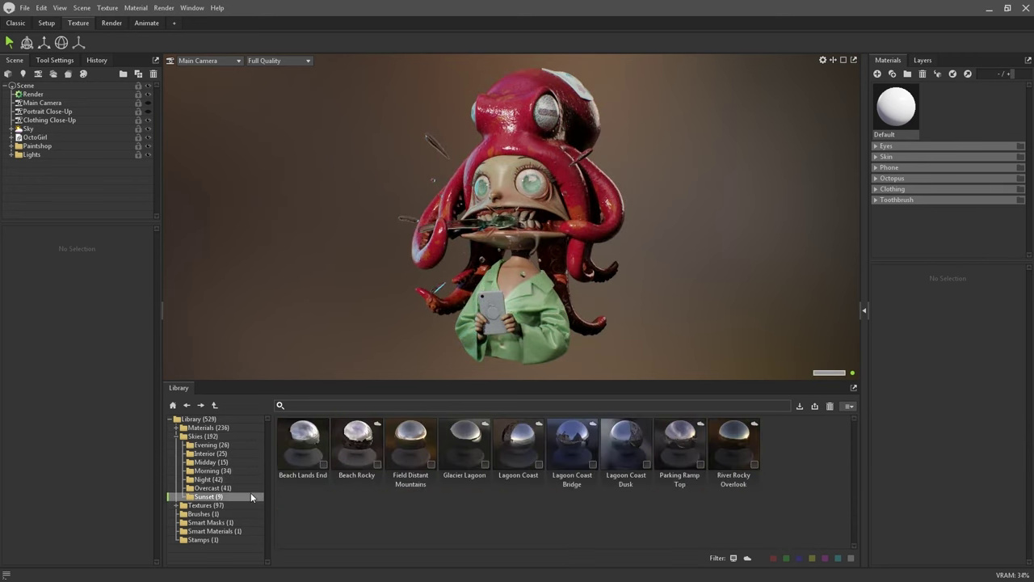
{"action": "left_click", "coordinate": [251, 472]}
{"action": "left_click_drag", "start_coordinate": [786, 382], "coordinate": [786, 361]}
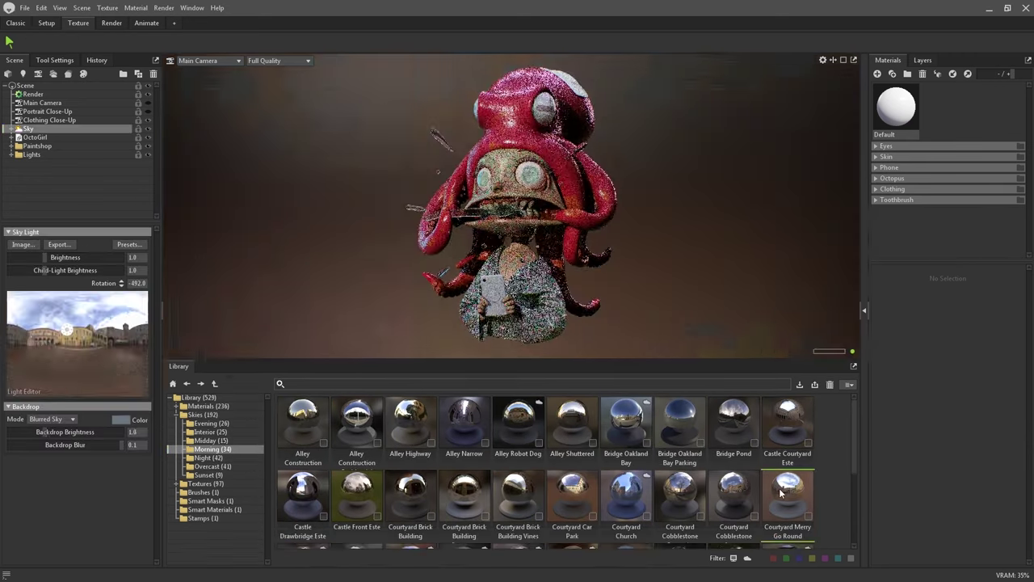
{"action": "left_click", "coordinate": [248, 422]}
{"action": "left_click_drag", "start_coordinate": [788, 424], "coordinate": [769, 295]}
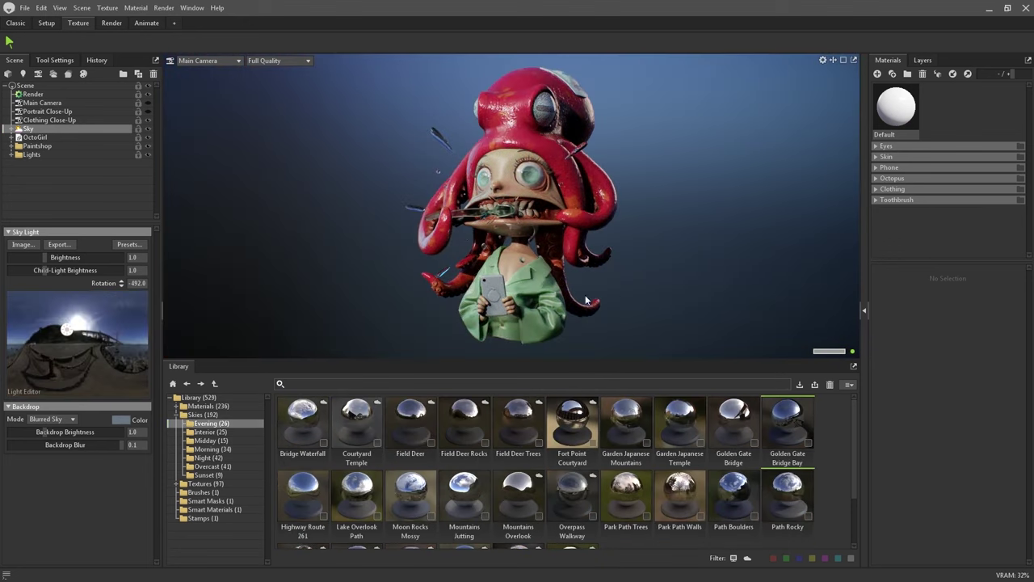
Step: Add a new sky light and switch the viewport to the Portrait Close-Up camera
{"action": "left_click", "coordinate": [81, 10]}
{"action": "left_click", "coordinate": [202, 55]}
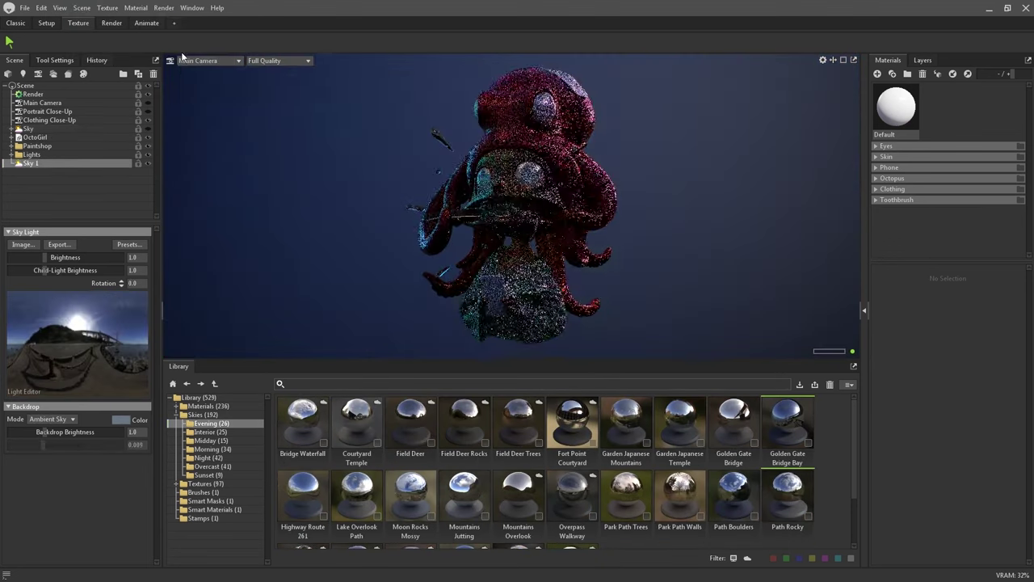
{"action": "left_click", "coordinate": [206, 61]}
{"action": "left_click", "coordinate": [261, 89]}
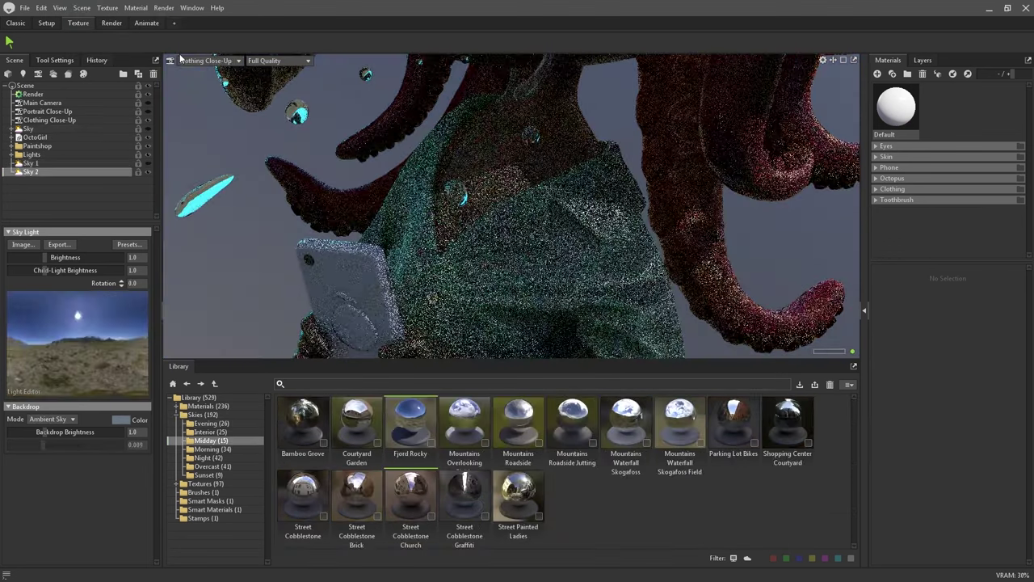
{"action": "left_click", "coordinate": [194, 61]}
{"action": "left_click", "coordinate": [252, 76]}
{"action": "left_click", "coordinate": [211, 449]}
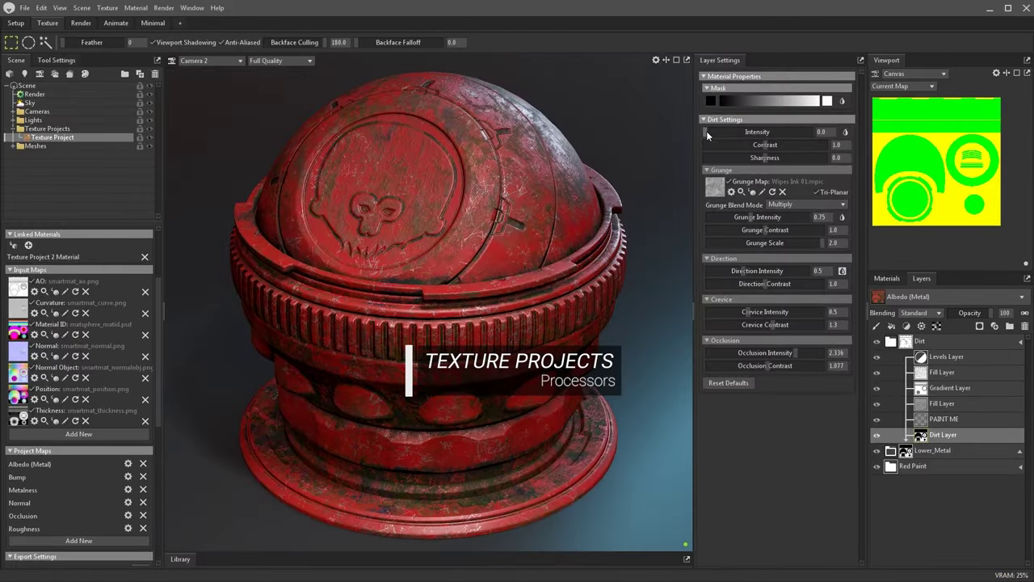
Step: Raise the red sphere's dirt intensity to 4.0 and toggle layer visibility to compare textures
{"action": "left_click_drag", "start_coordinate": [707, 134], "coordinate": [809, 132]}
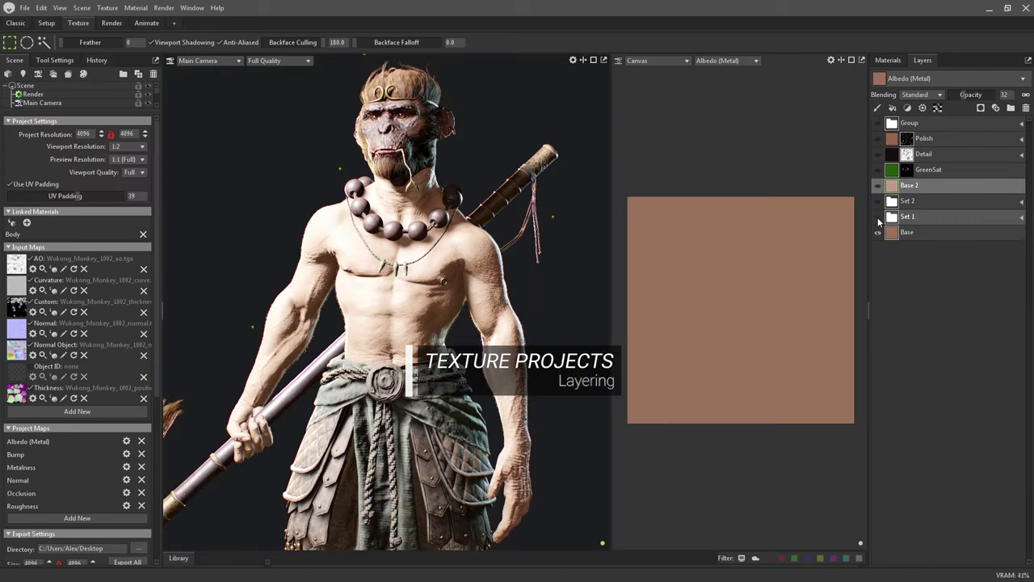
{"action": "left_click", "coordinate": [877, 216]}
{"action": "left_click", "coordinate": [878, 201]}
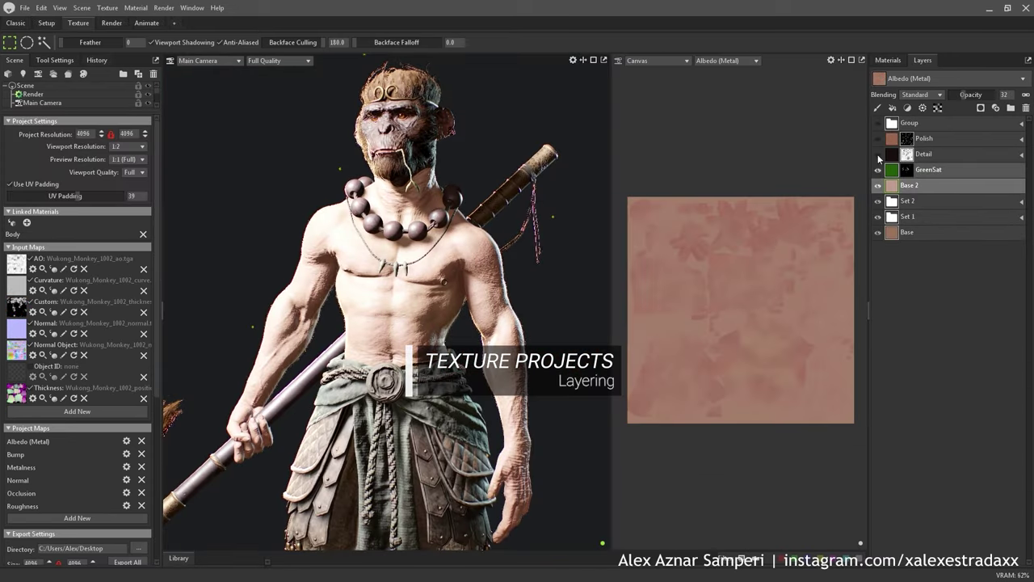
{"action": "left_click", "coordinate": [877, 138]}
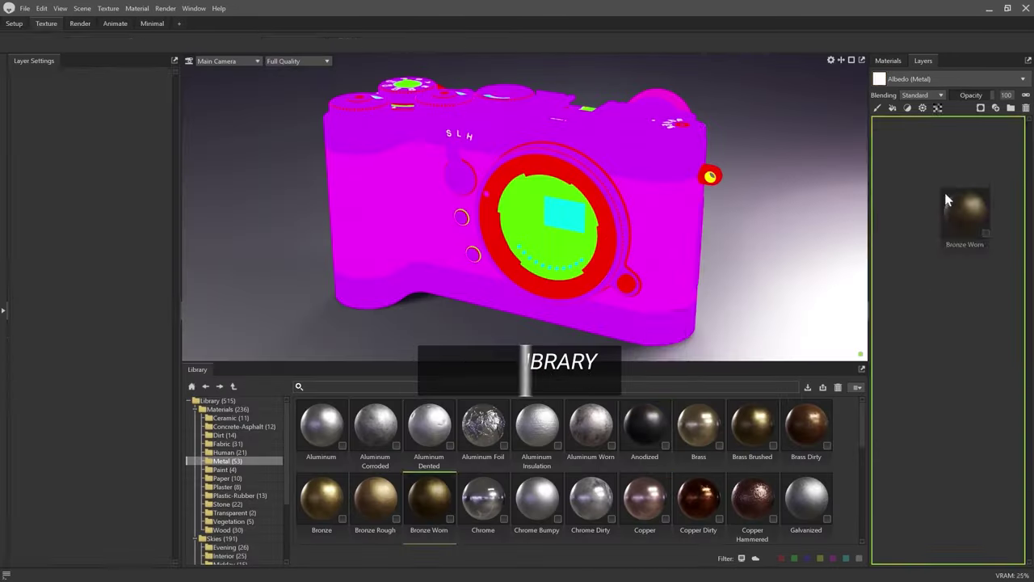
Step: Apply the Leather Bumpy material to the camera model, then show the Render workspace
{"action": "left_click_drag", "start_coordinate": [645, 424], "coordinate": [655, 233]}
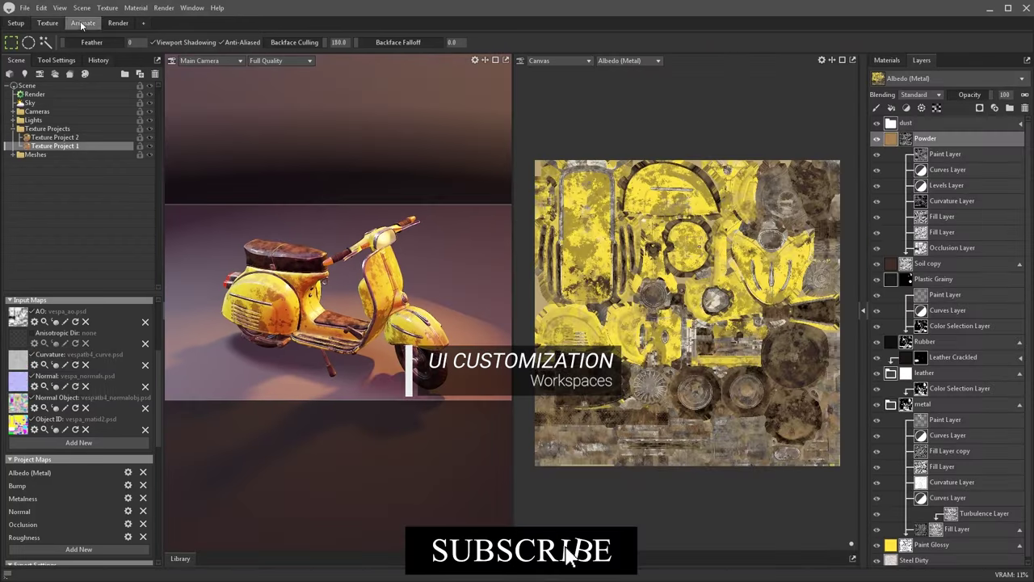
{"action": "left_click", "coordinate": [82, 23]}
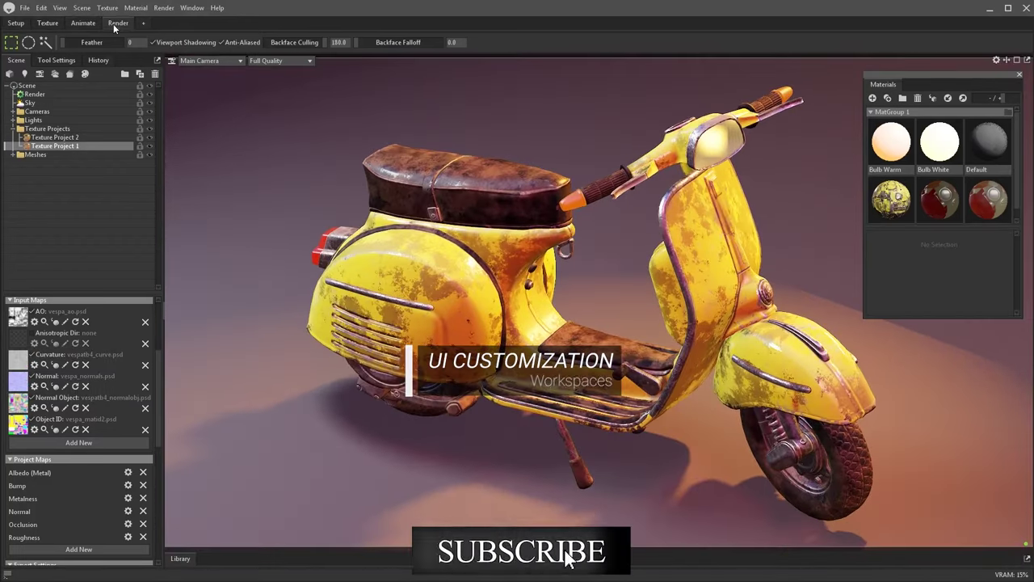